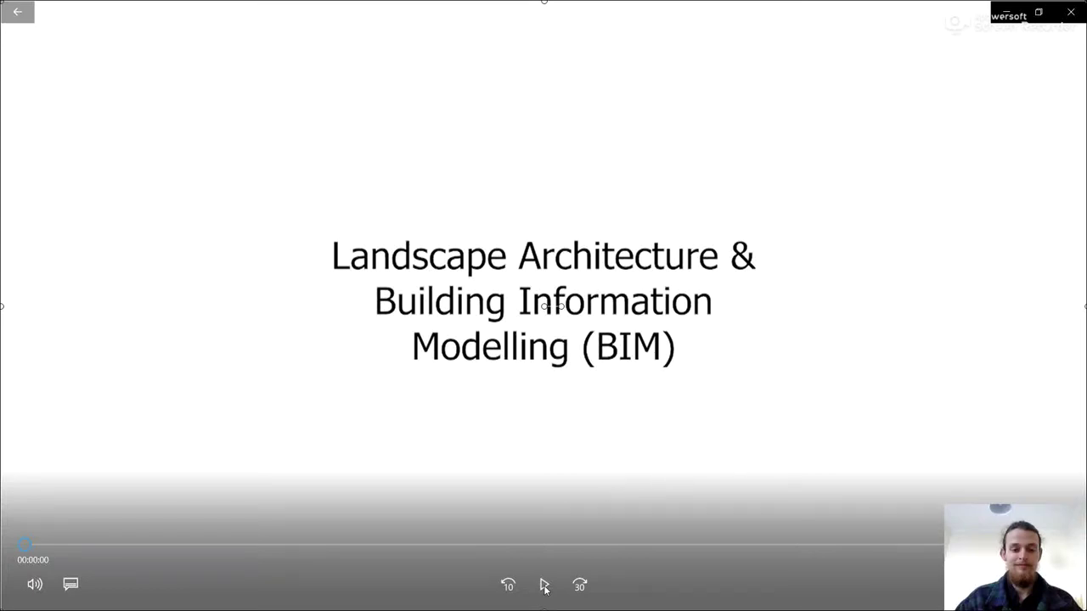
Step: Play the lecture from its title slide, pausing briefly on the BIM dimensions slide before resuming
left_click(545, 586)
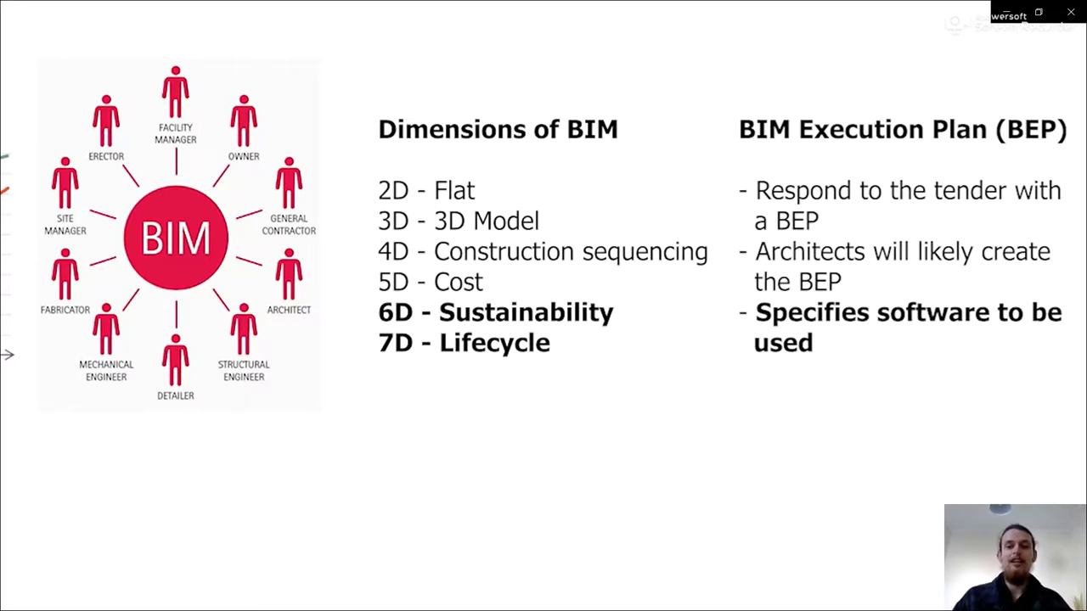
key("space")
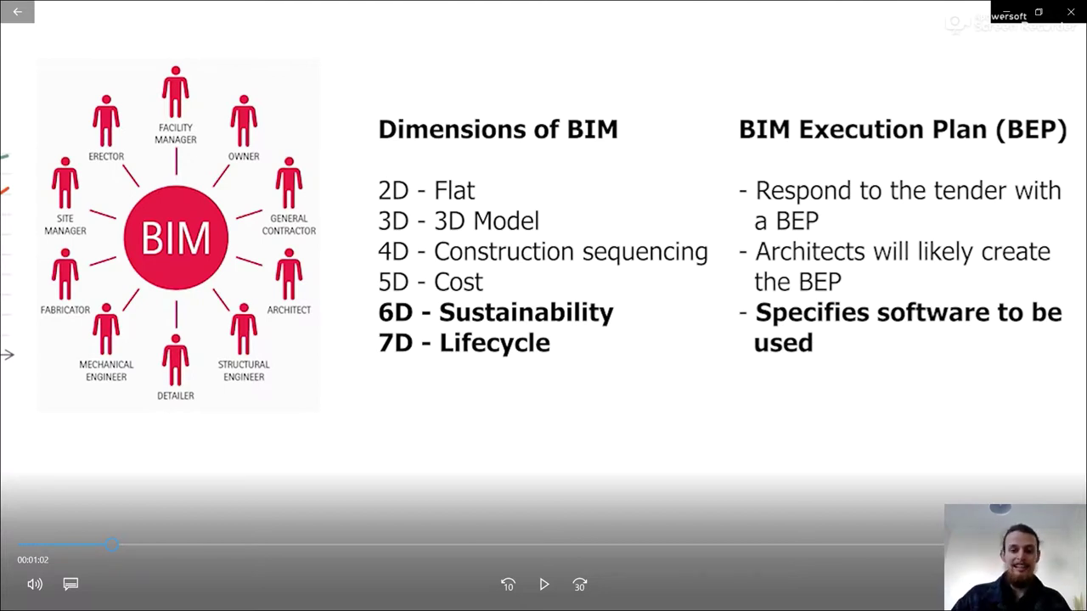
key("space")
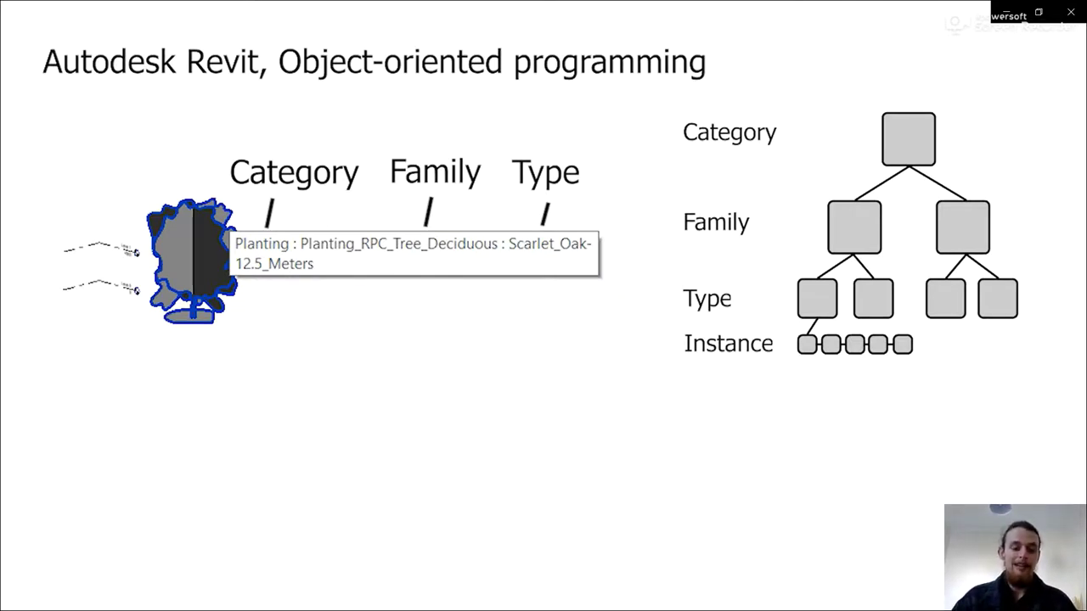
Step: Pause the lecture on the Revit object-oriented programming slide
key("space")
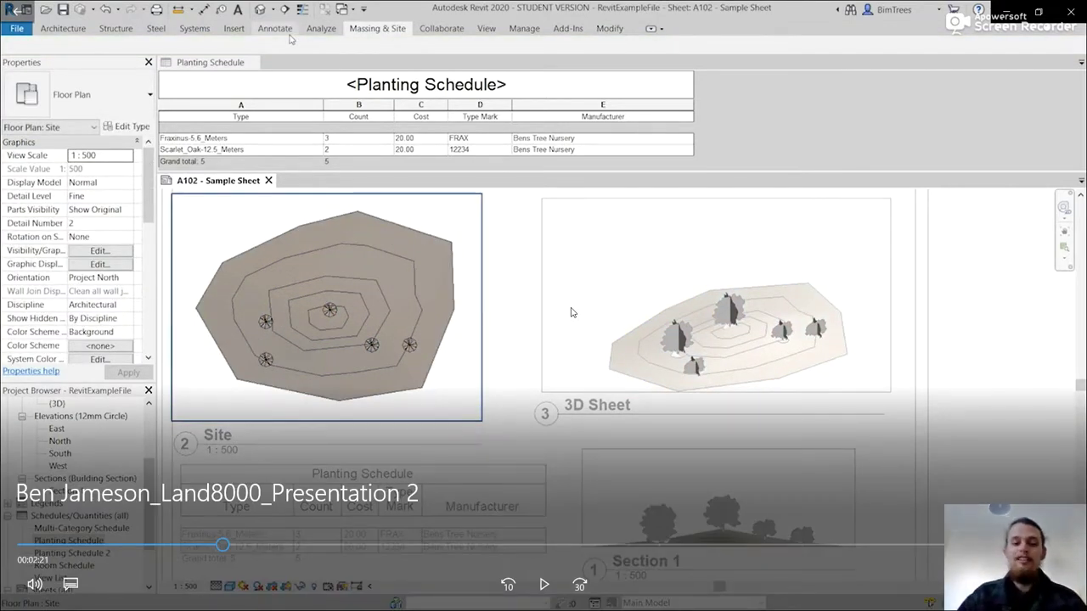
Step: Resume the Revit demo so planted trees fill the planting schedule, continuing to the workflow diagram
key("space")
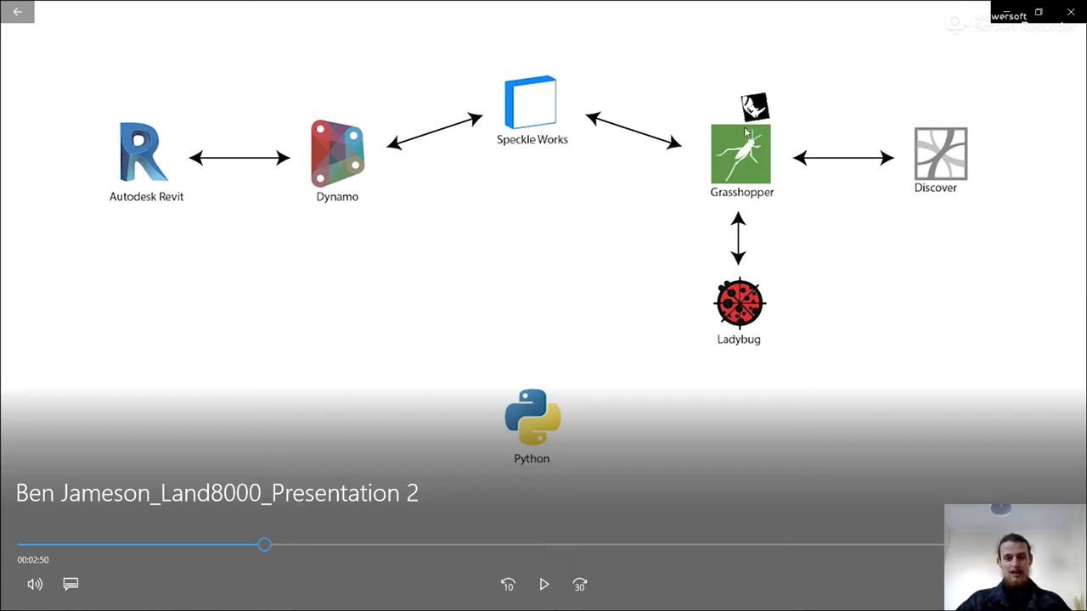
Step: Resume the lecture from the workflow diagram into the Dynamo random-points demo
key("space")
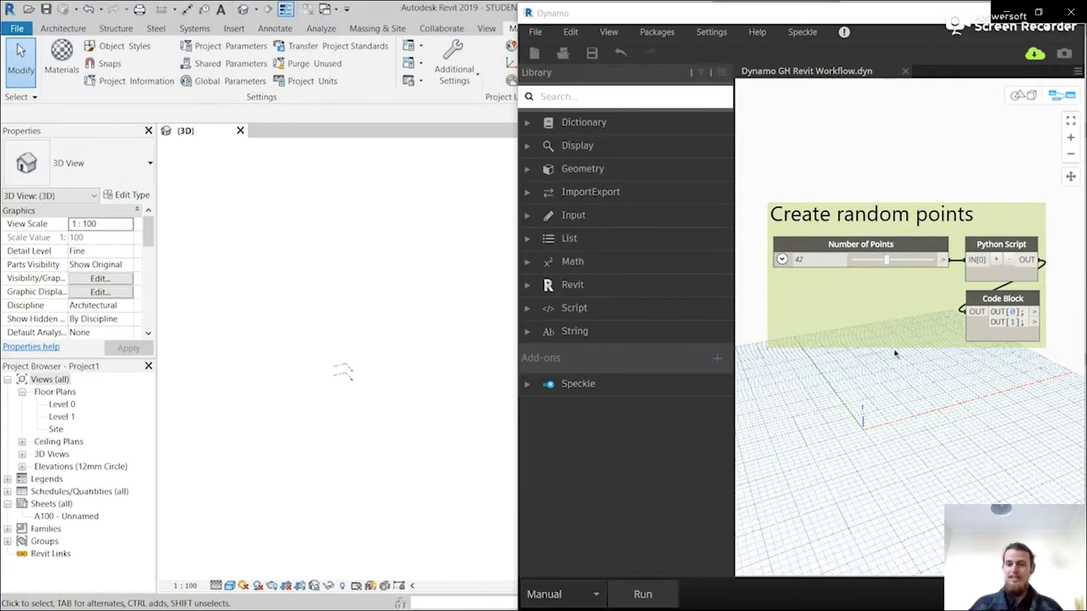
Step: Run the random points graph, set run mode to Automatic, and reduce the Number of Points
left_click(668, 590)
left_click(595, 593)
left_click(590, 546)
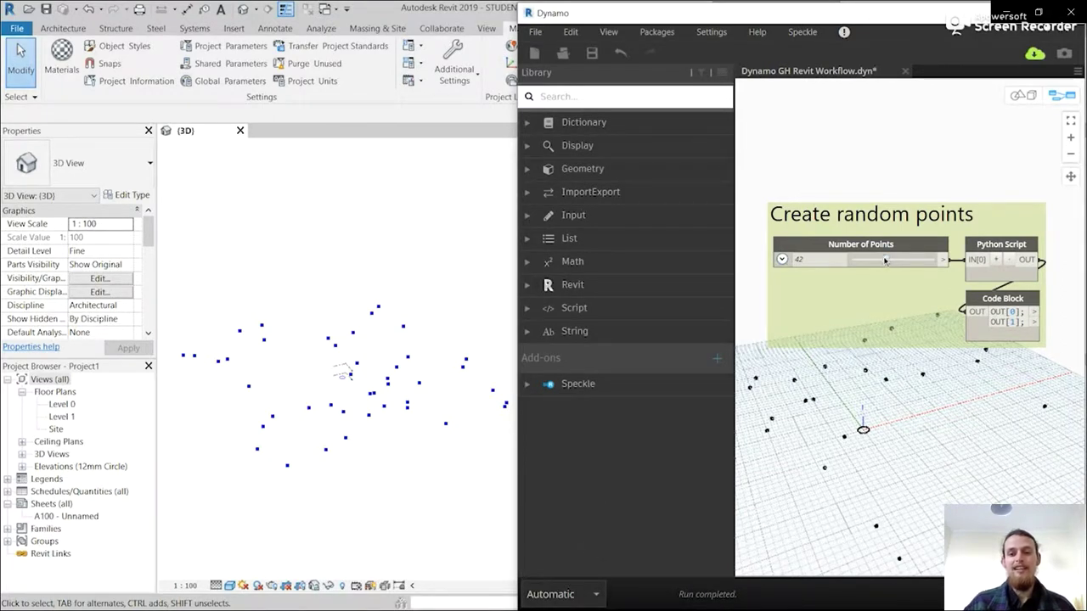
mouse_move(885, 261)
left_mouse_down()
mouse_move(860, 262)
mouse_move(925, 258)
mouse_move(885, 261)
left_mouse_up()
scroll(812, 357, "down", 2)
Step: Choose Scarlet_Oak-12.5_Meters in Family Types and wire it with the random points into FamilyInstance.ByPoint
middle_click_drag(1018, 313, 798, 322)
scroll(825, 343, "up", 3)
left_click(999, 345)
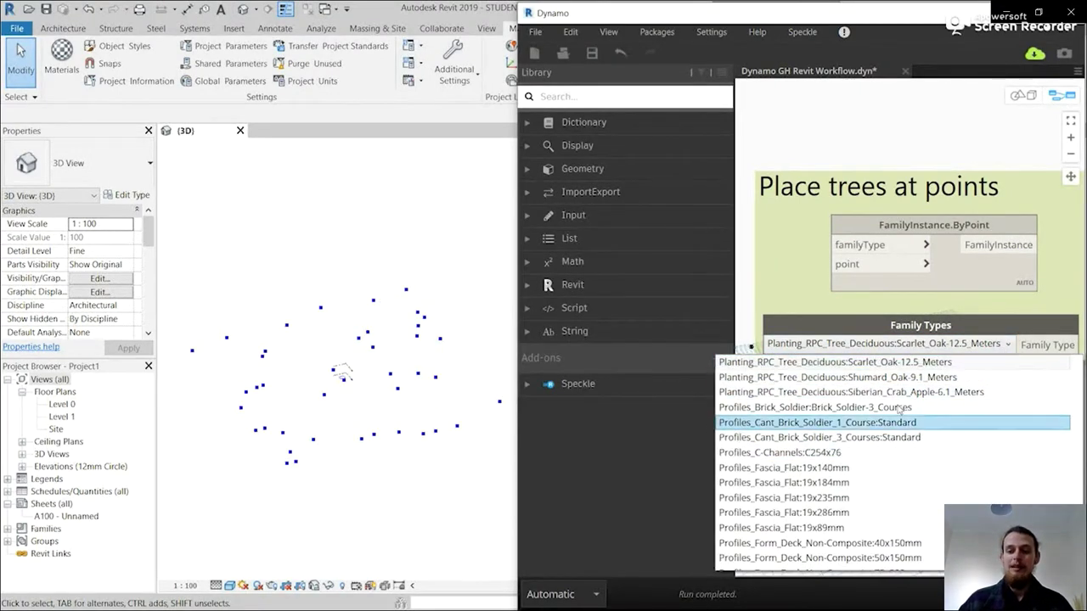
left_click(894, 362)
scroll(1046, 301, "down", 2)
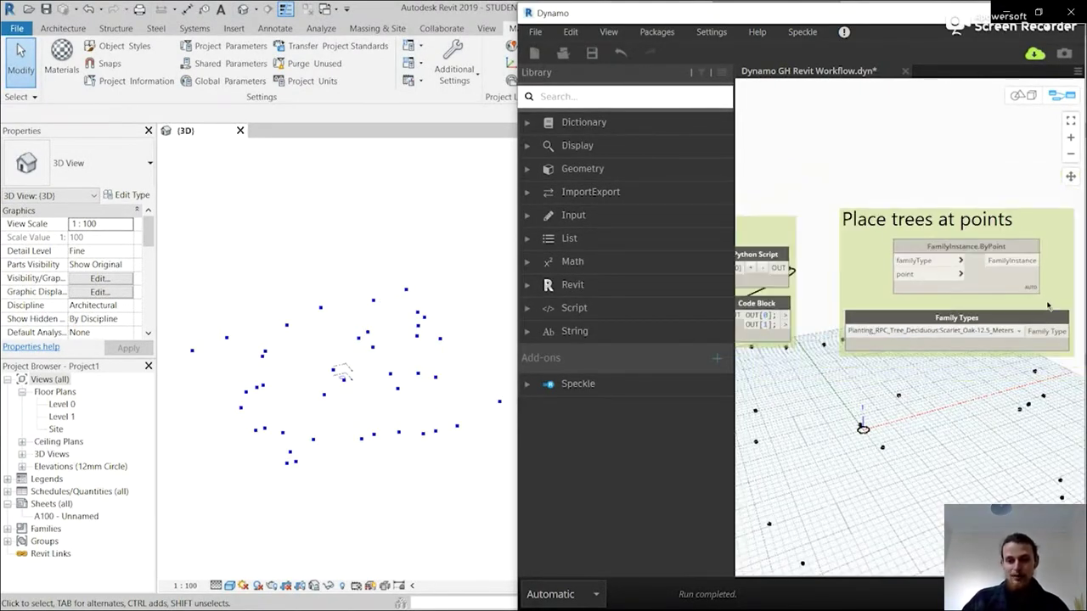
left_click_drag(1058, 333, 960, 261)
scroll(1020, 314, "down", 1)
left_click_drag(823, 321, 919, 280)
Step: Orbit the Revit 3D view lower and select one of the placed Scarlet Oak trees
scroll(280, 459, "up", 4)
middle_click_drag(320, 448, 339, 373, "shift")
left_click(320, 379)
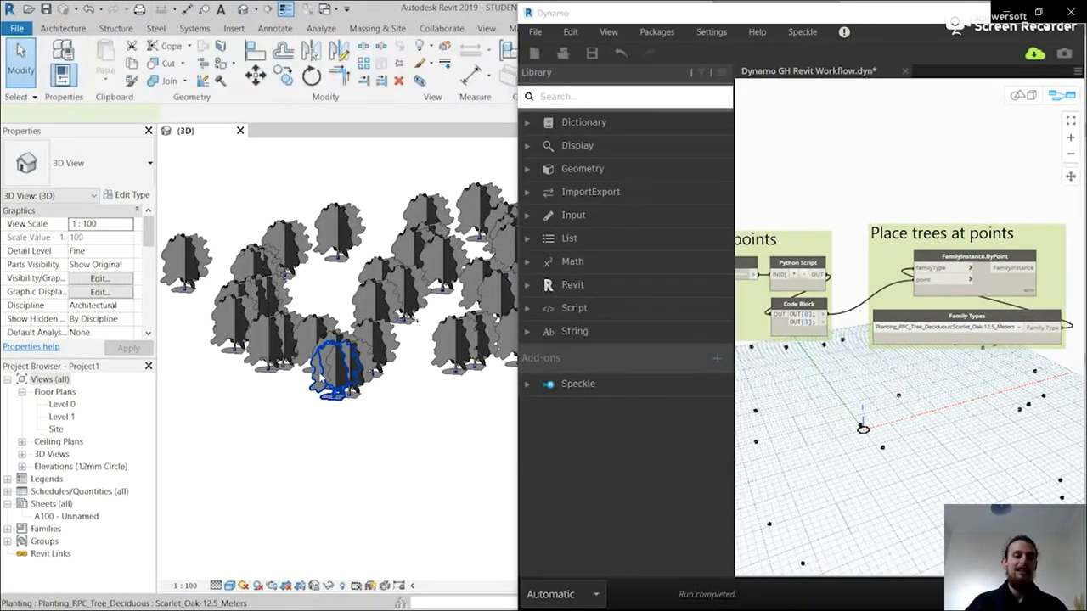
scroll(136, 274, "down", 1)
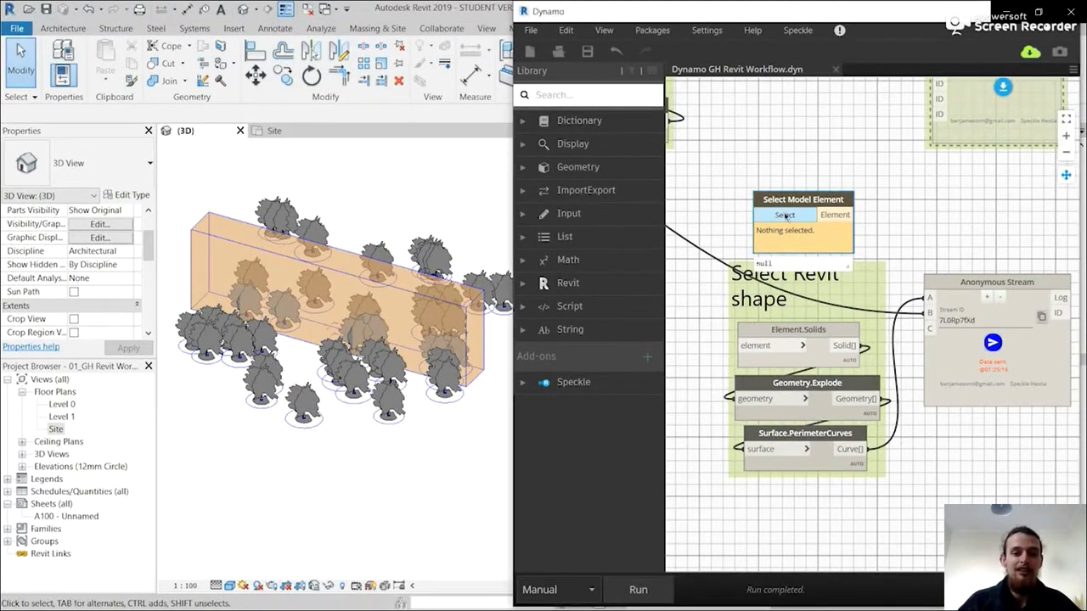
Step: Pick the orange Revit mass in Select Model Element, wire it into Element.Solids, and run the graph
left_click(785, 216)
left_click(467, 314)
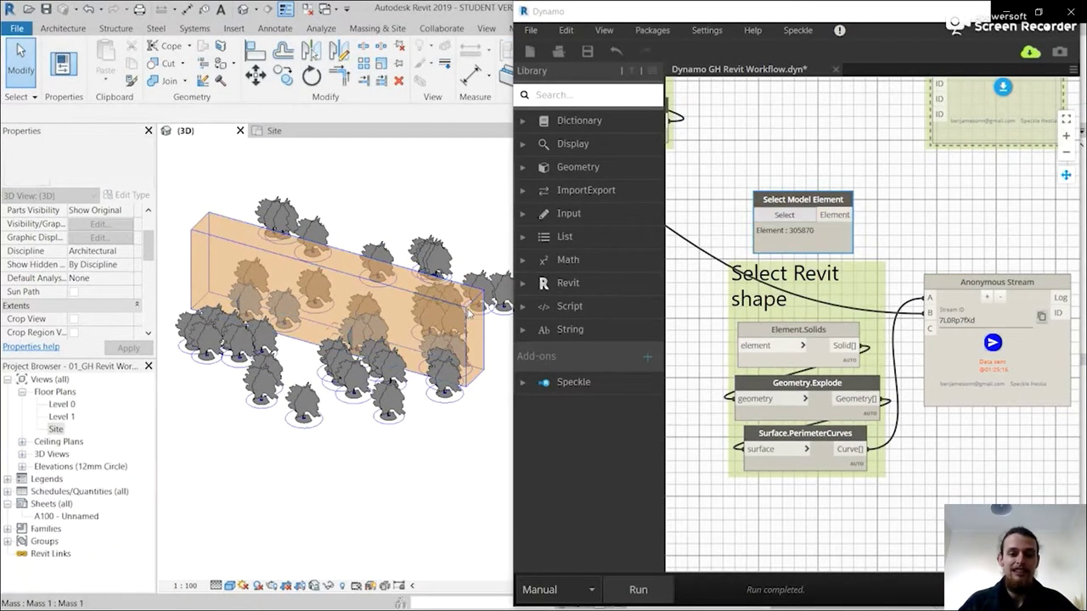
left_click(853, 215)
left_click(737, 346)
middle_click_drag(707, 370, 693, 270)
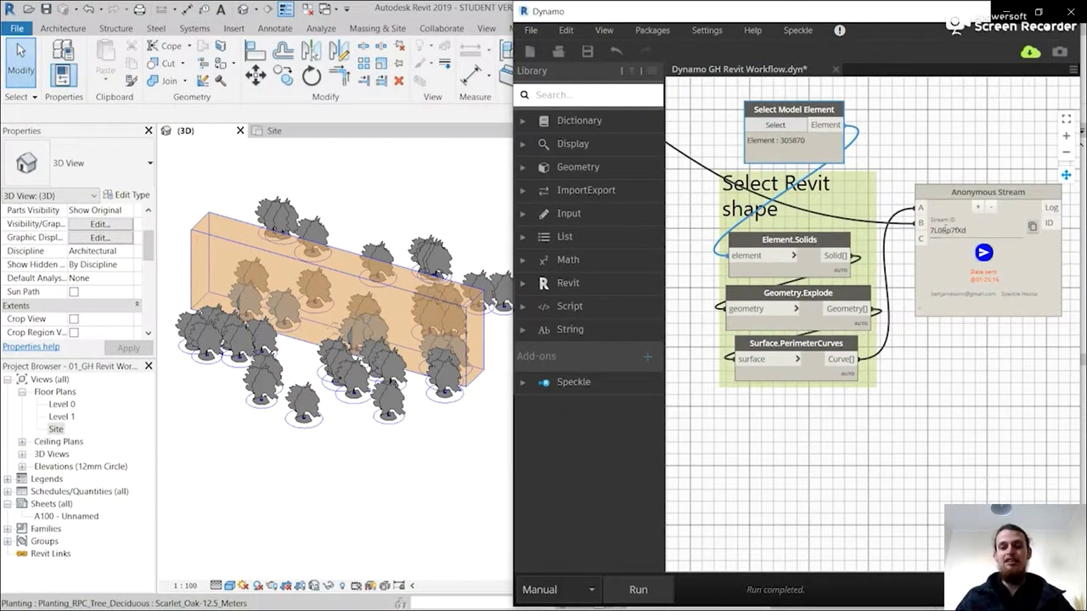
left_click(637, 587)
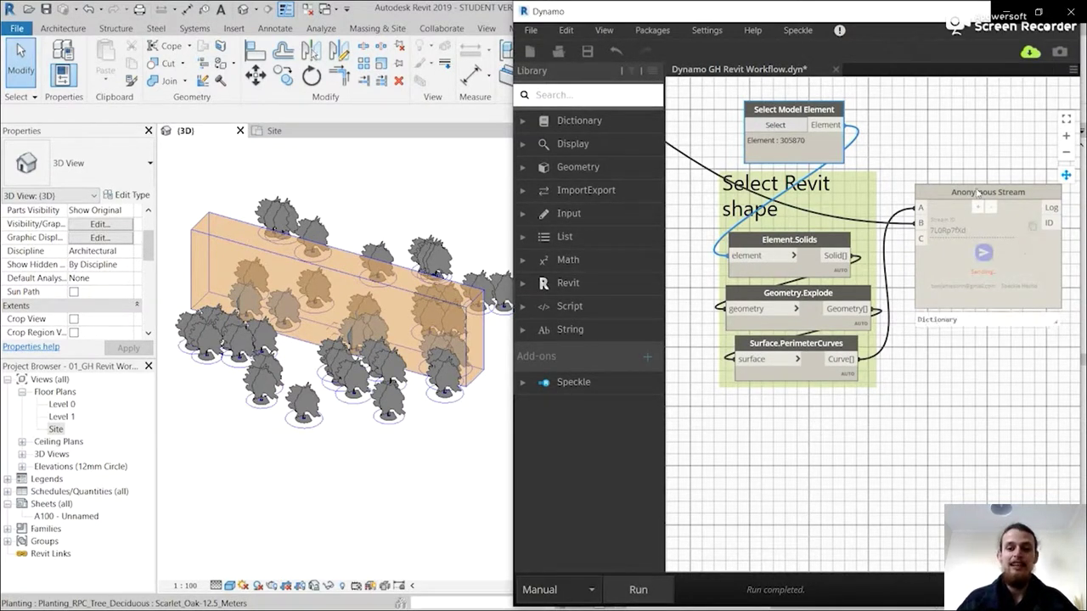
scroll(1004, 261, "up", 3)
Step: Switch to Grasshopper and add a Speckle Data Receiver using the default Speckle account
key("alt+Tab")
key("alt+Tab")
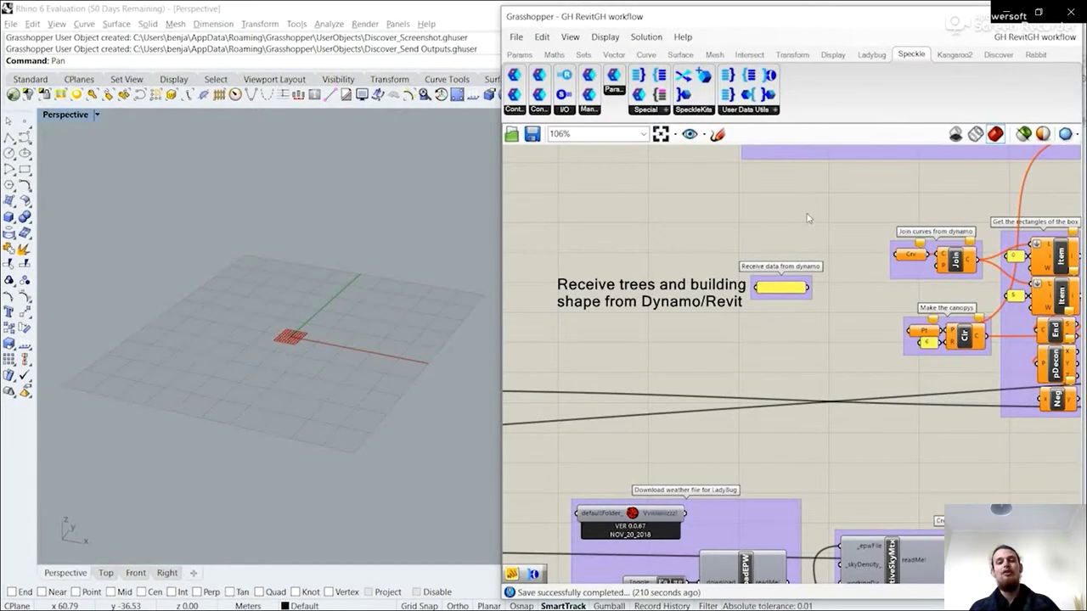
scroll(815, 307, "up", 2)
left_click_drag(675, 148, 862, 309)
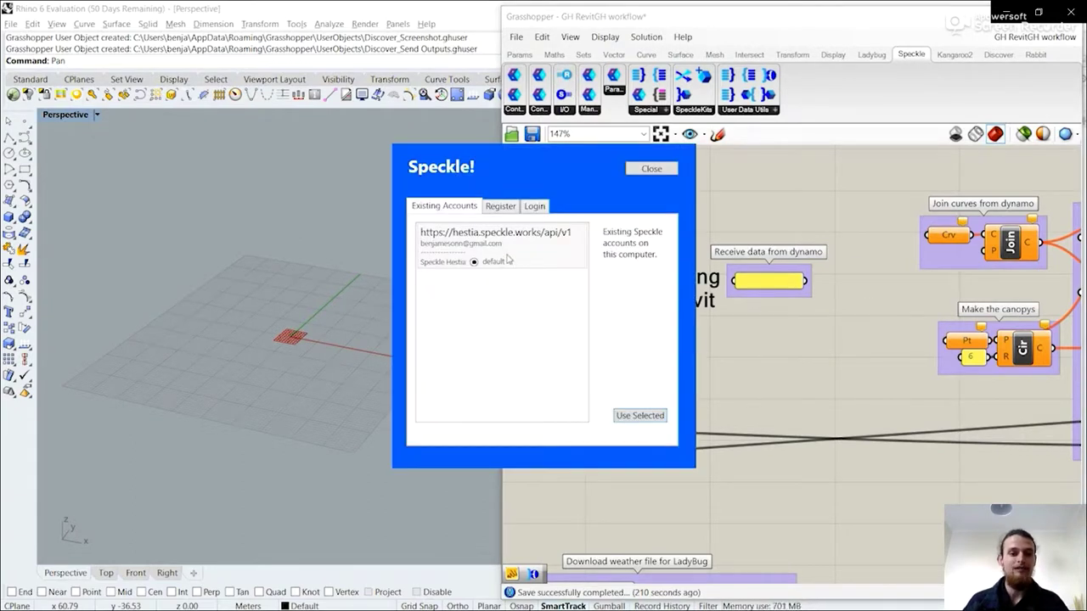
left_click(638, 416)
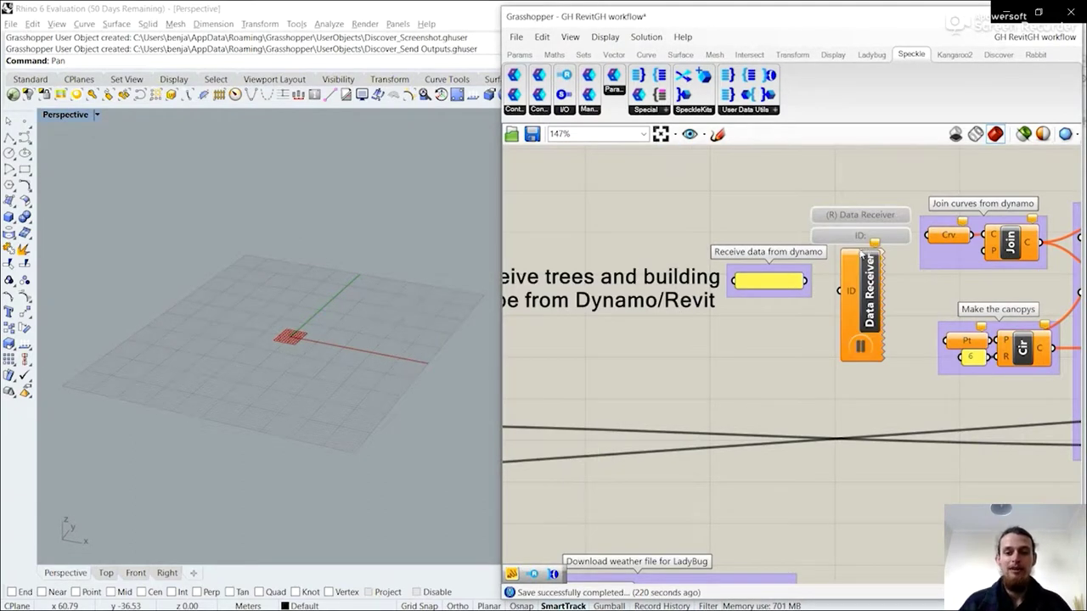
scroll(870, 297, "up", 2)
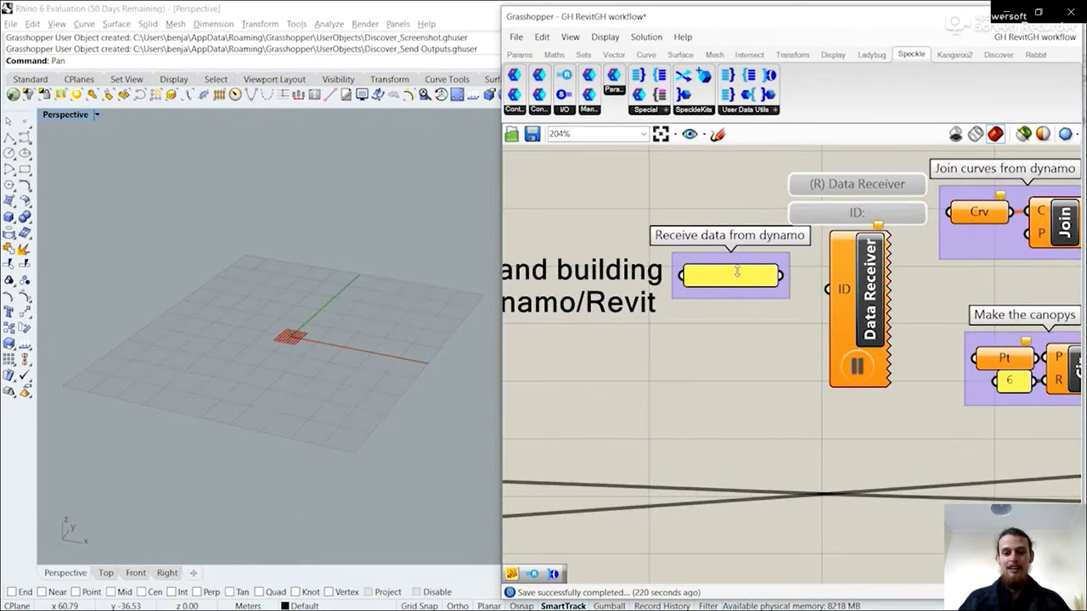
Step: Paste the stream ID into the receiver's ID, then wire A to Join curves and B to canopy points
double_click(737, 273)
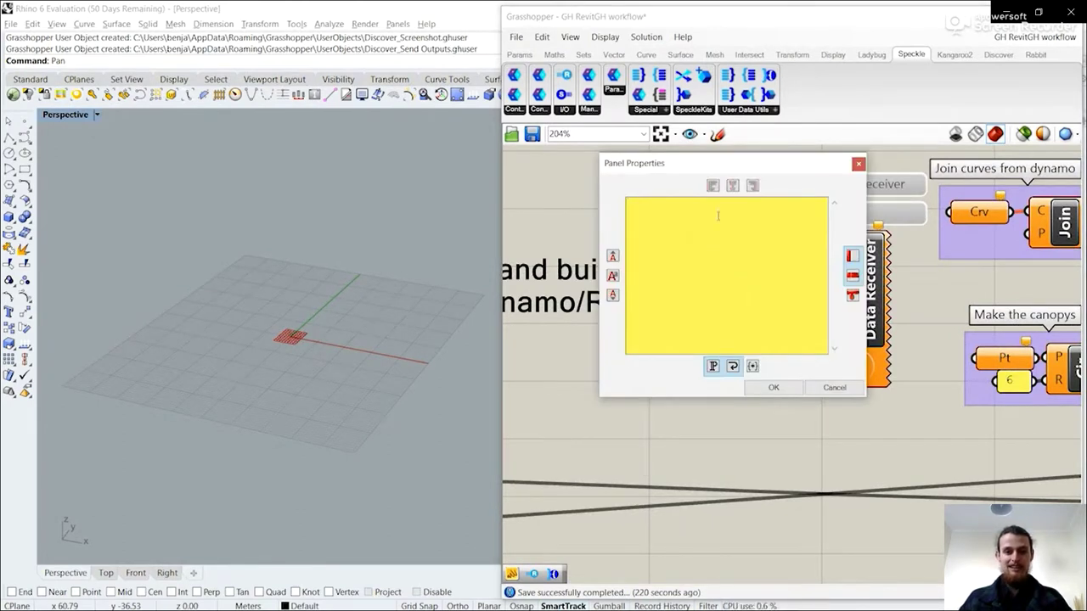
type("7L0Rp7fXd")
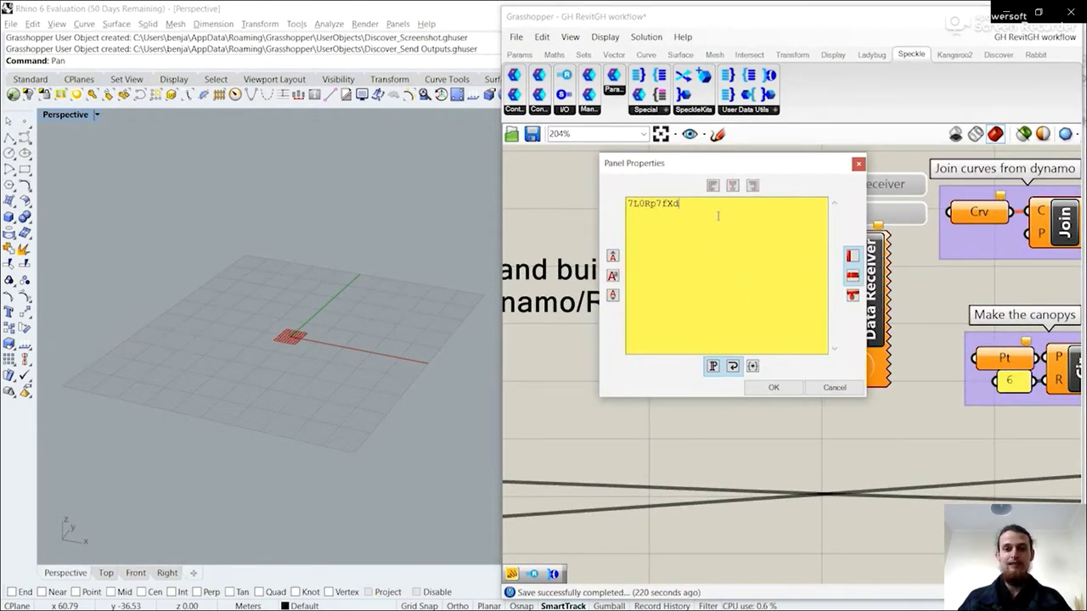
left_click(773, 387)
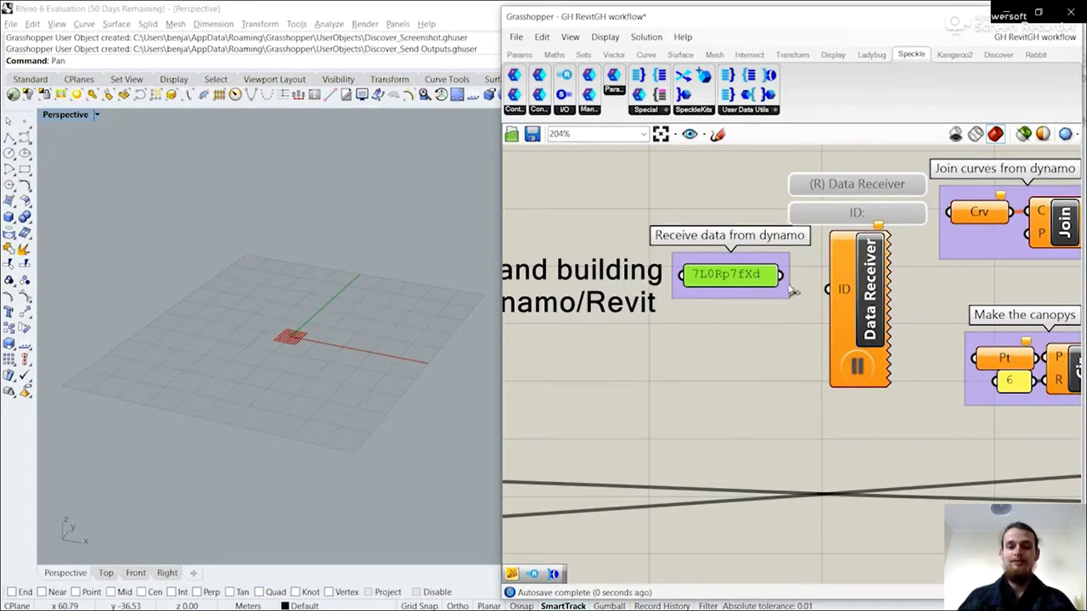
left_click_drag(781, 274, 827, 289)
scroll(870, 333, "up", 1)
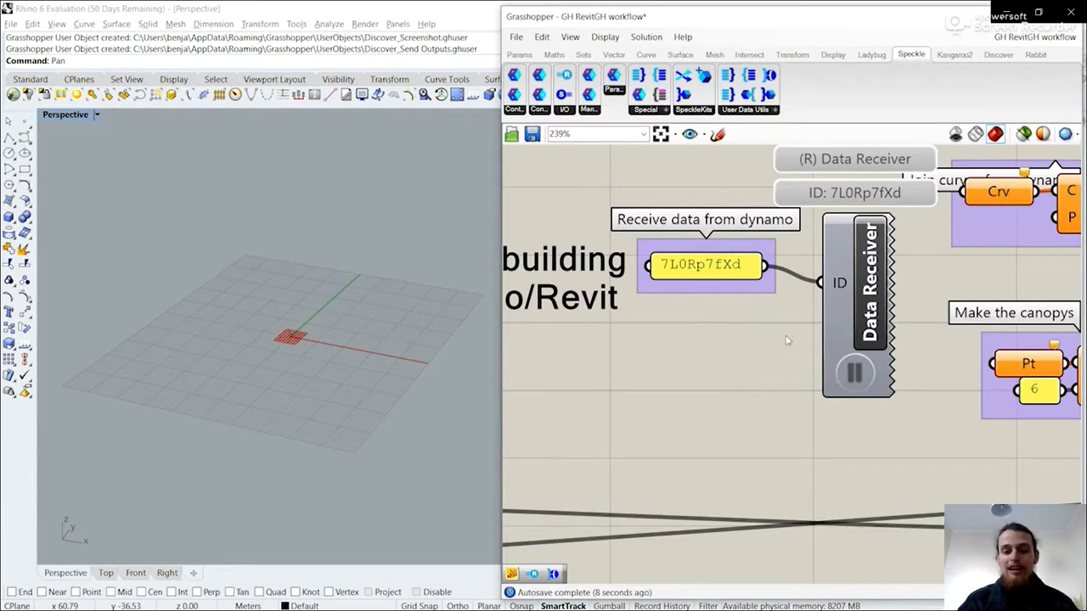
scroll(785, 343, "down", 2)
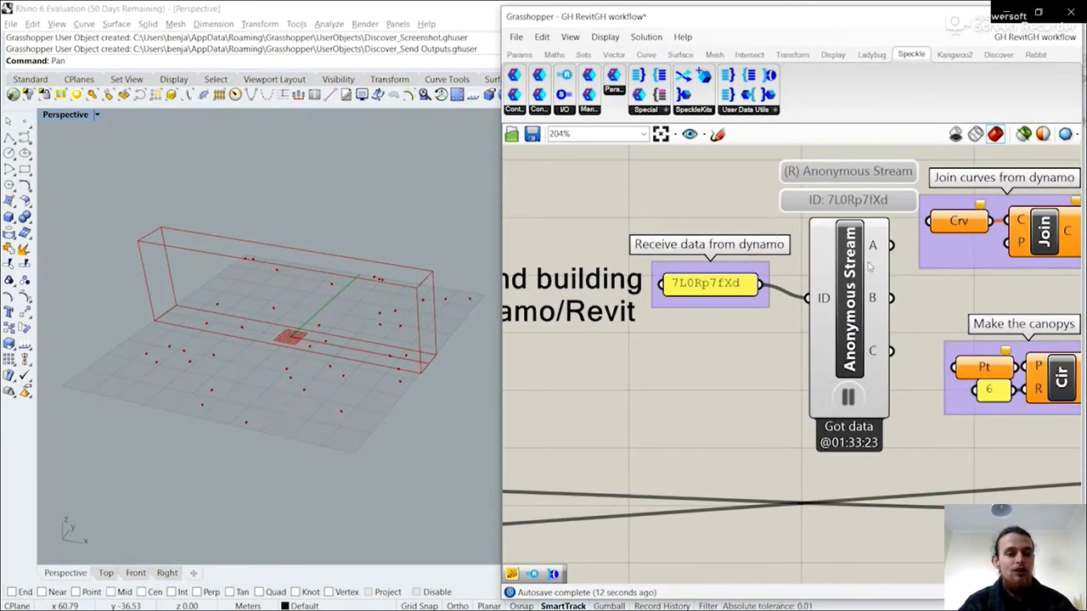
left_click_drag(891, 246, 928, 222)
left_click_drag(893, 301, 953, 367)
Step: Toggle the received geometry preview and select the Rotate component to highlight the rotated building
left_click(866, 340)
scroll(720, 343, "down", 3)
scroll(628, 255, "down", 2)
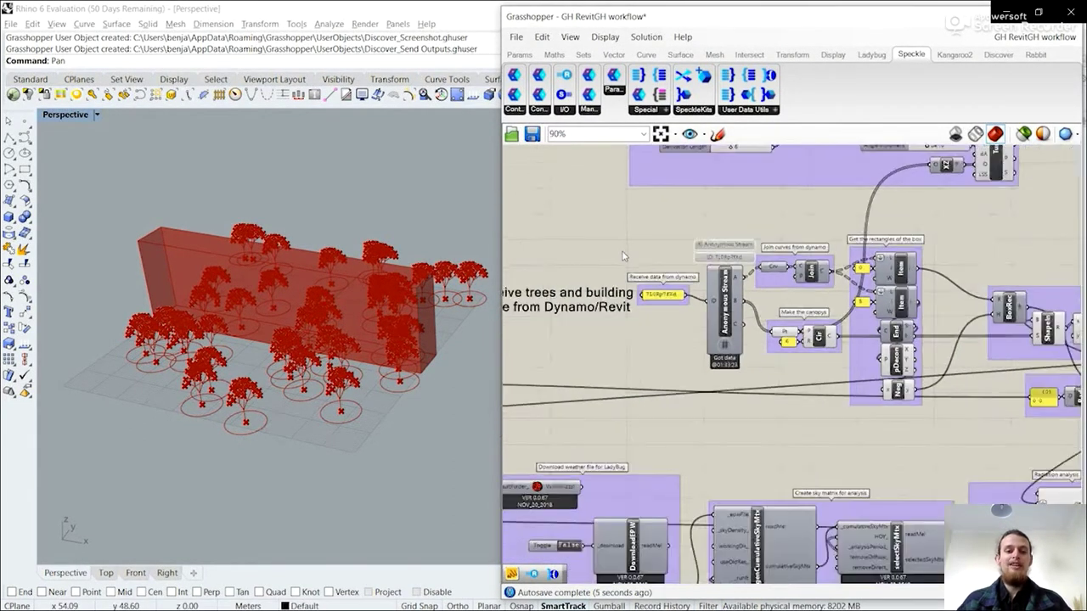
scroll(865, 371, "up", 6)
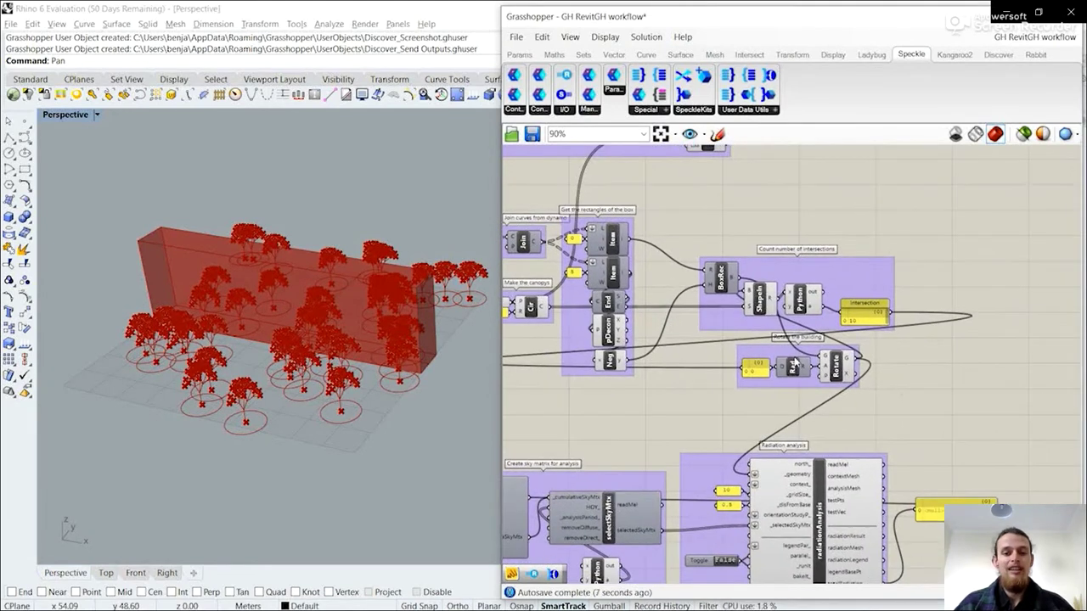
left_click(864, 367)
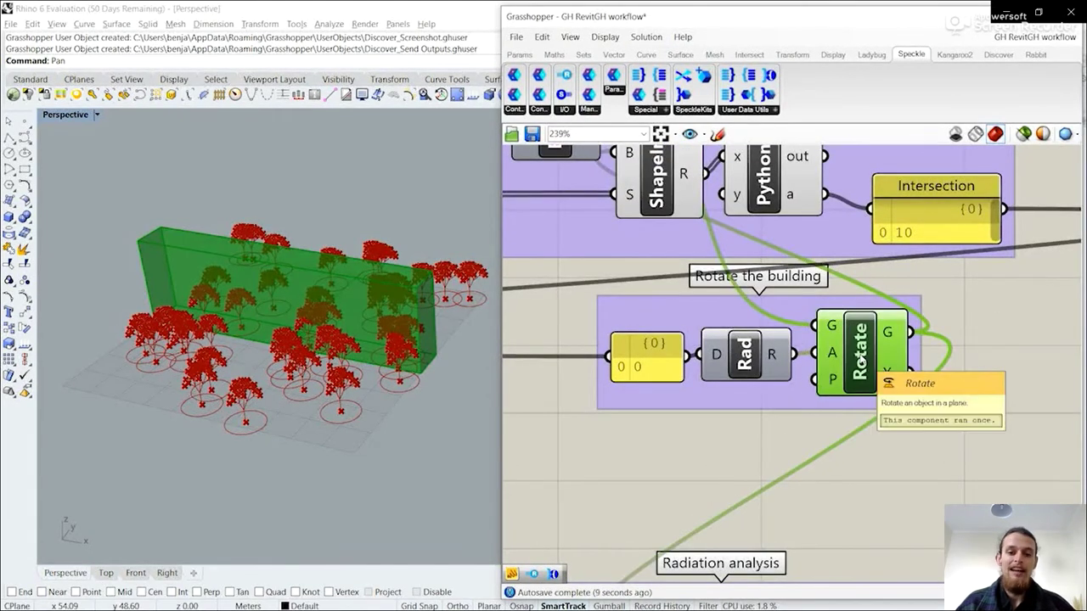
scroll(980, 320, "down", 8)
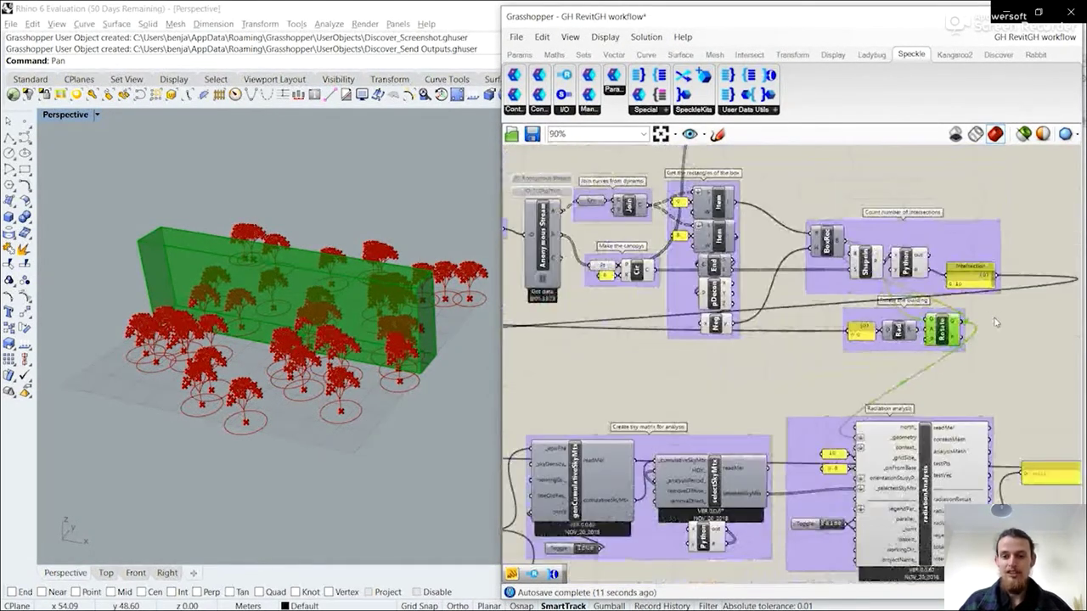
Step: Drag the Building Rotation Angle slider to 180, dropping the Tree Intersection Count from 10 to 9
right_click_drag(612, 339, 849, 339)
scroll(614, 300, "up", 6)
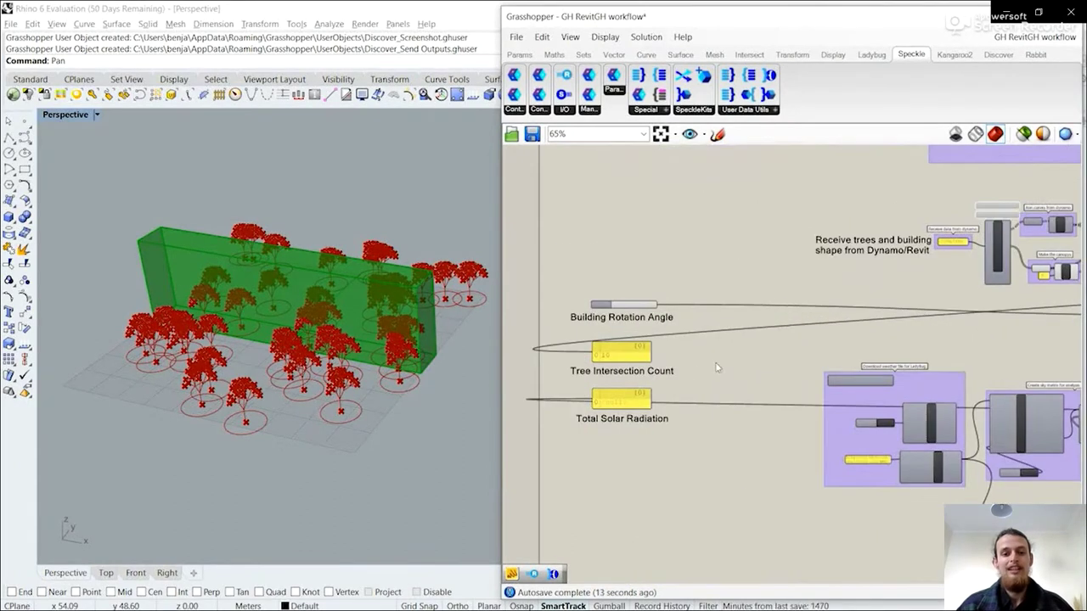
scroll(613, 301, "down", 1)
scroll(589, 283, "down", 1)
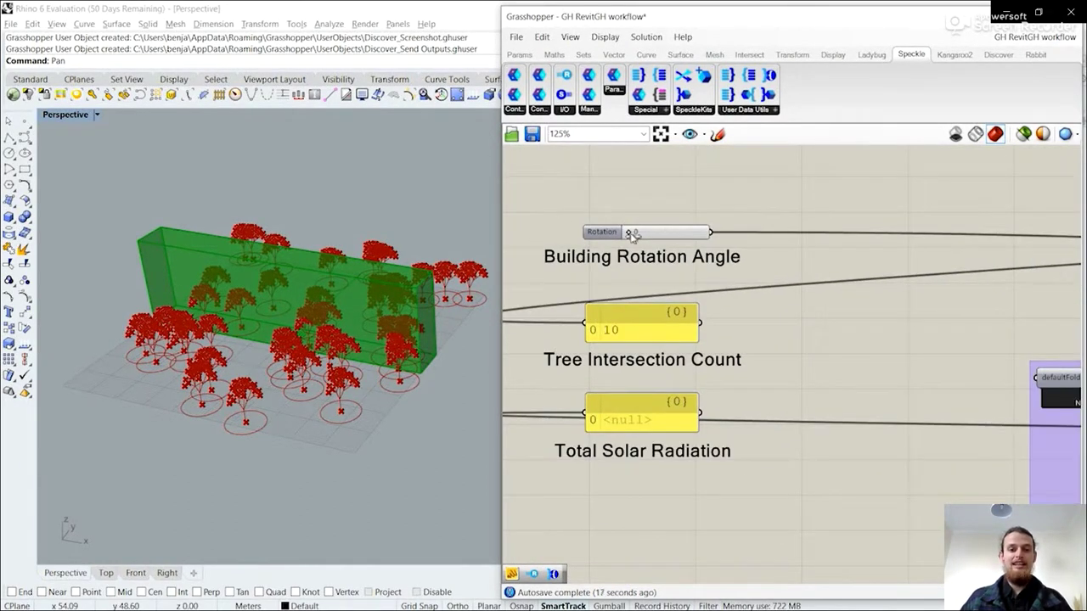
mouse_move(630, 234)
left_mouse_down()
mouse_move(703, 232)
mouse_move(629, 233)
left_mouse_up()
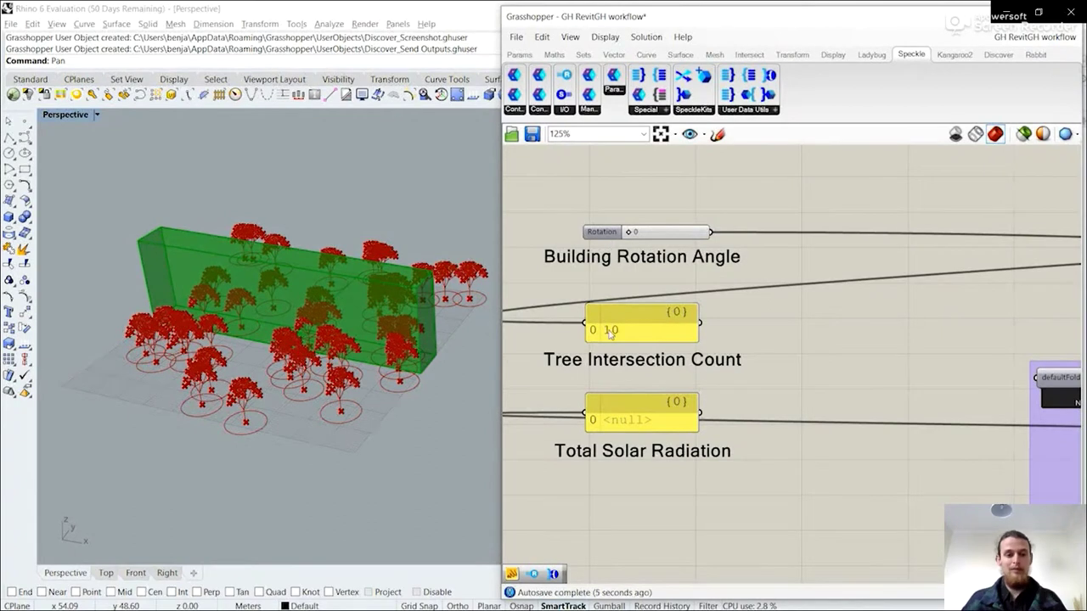
left_click_drag(629, 232, 711, 231)
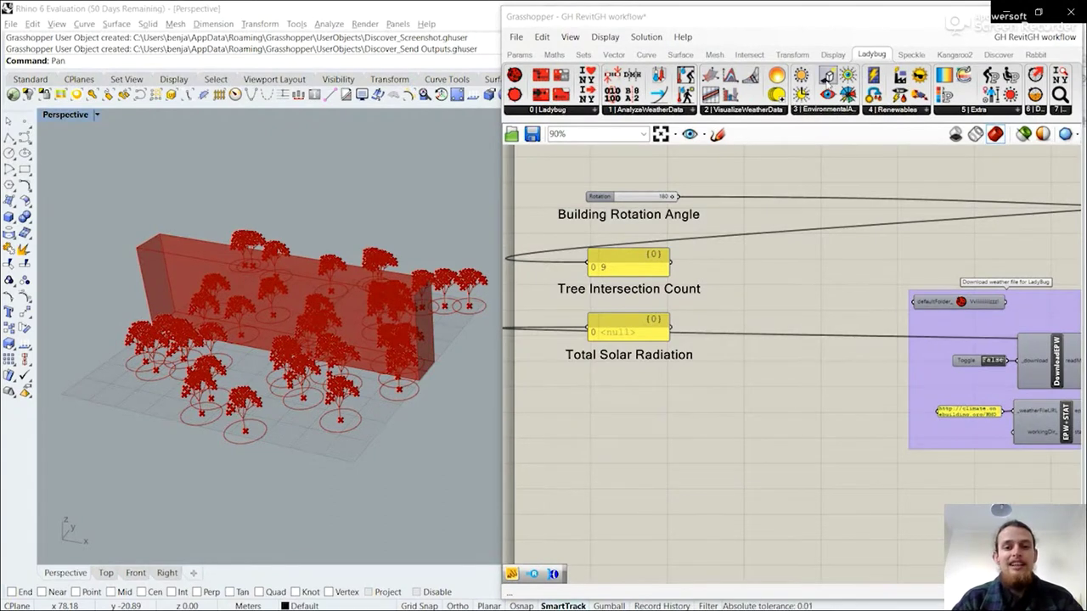
right_click_drag(844, 374, 628, 354)
scroll(738, 385, "up", 5)
scroll(587, 364, "down", 3)
Step: Turn on the sunPath preview to show the sun dome in Rhino and orbit around it
scroll(586, 363, "down", 2)
right_click_drag(698, 402, 594, 227)
right_click(859, 280)
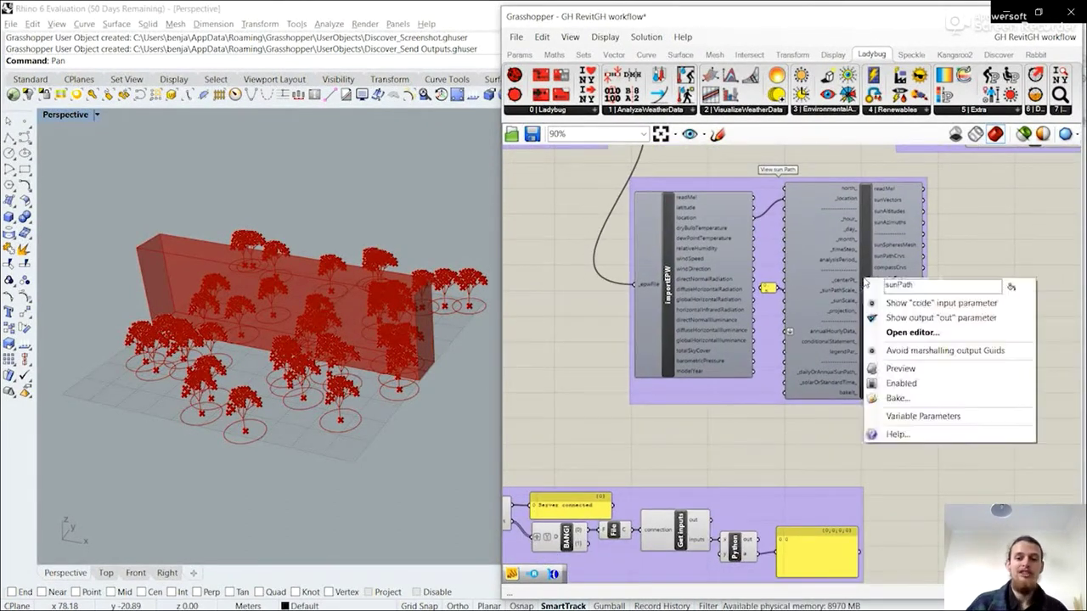
left_click(905, 373)
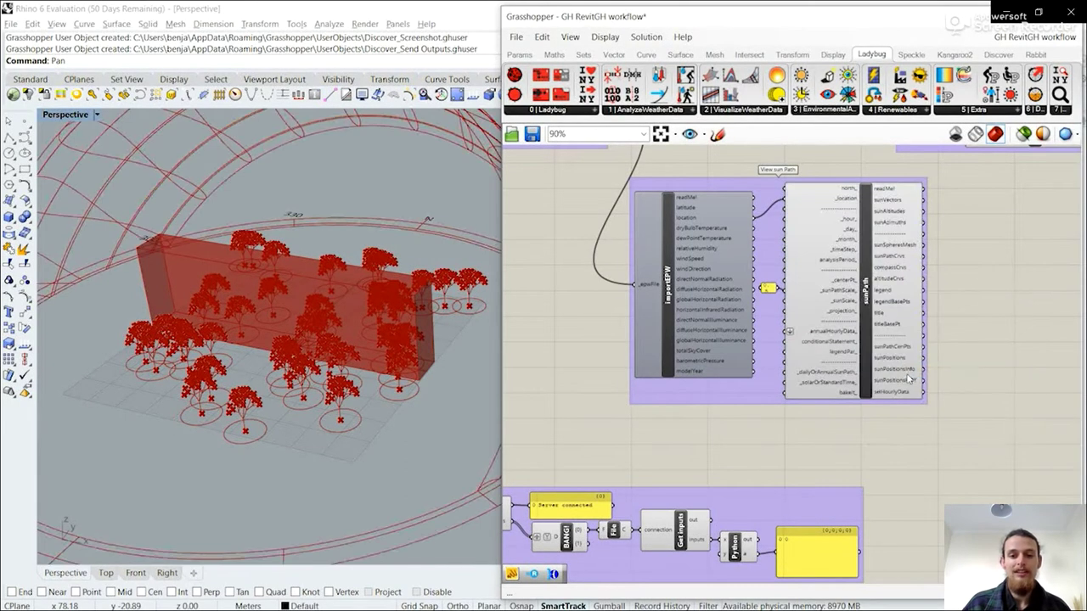
scroll(395, 321, "down", 3)
right_click_drag(375, 307, 416, 310)
scroll(852, 367, "down", 3)
scroll(861, 421, "up", 4)
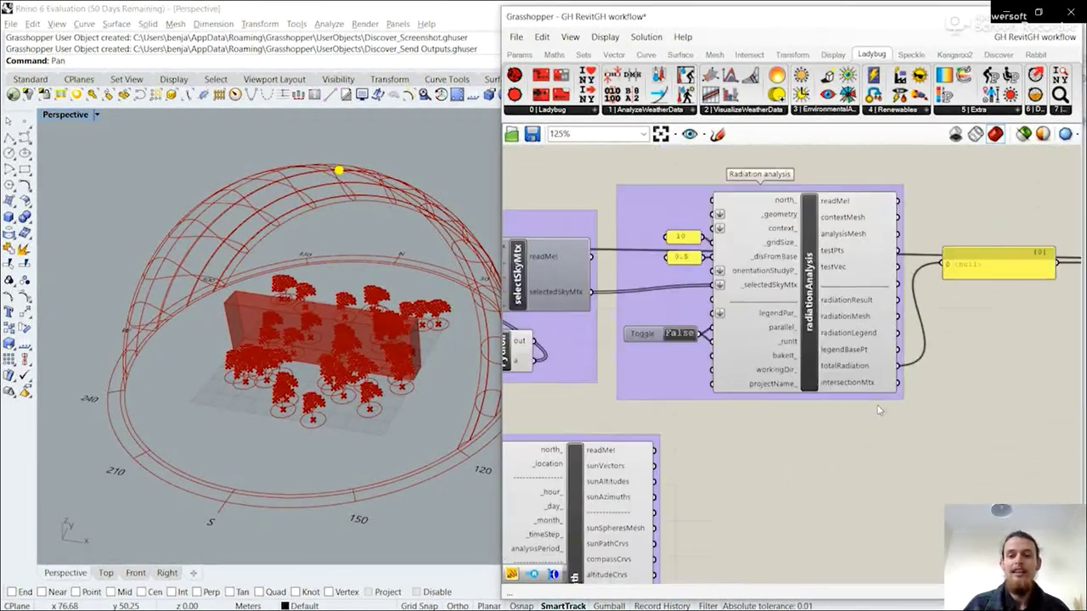
Step: Connect Rotate's G output to radiationAnalysis _geometry and bring its run toggle into view
right_click_drag(796, 299, 889, 541)
left_click_drag(959, 241, 758, 406)
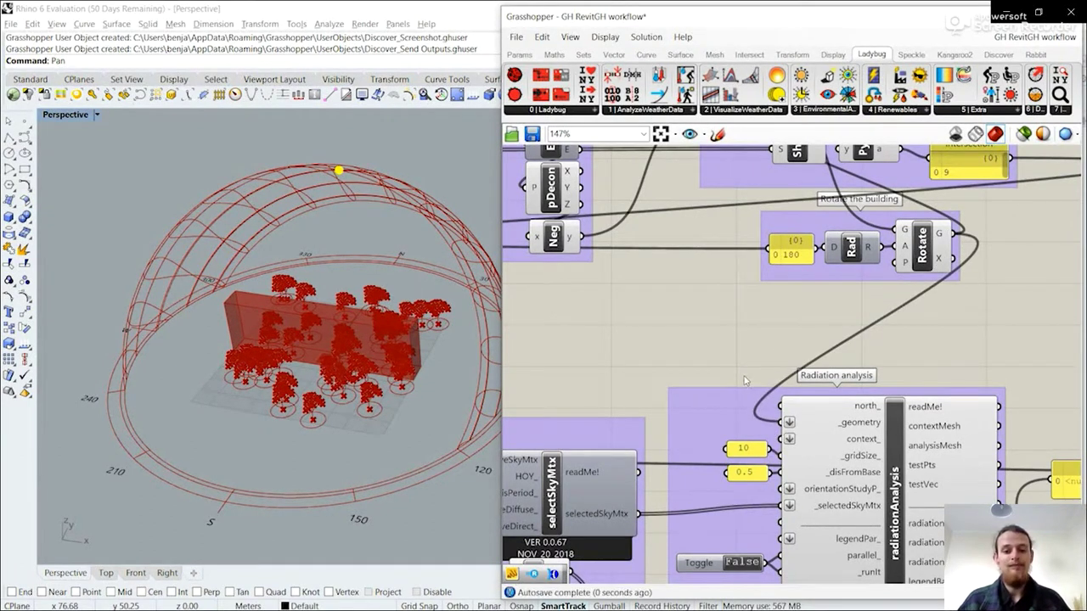
scroll(743, 374, "down", 2)
scroll(725, 483, "up", 3)
right_click_drag(724, 483, 644, 332)
Step: Run the radiation analysis and turn off the Rotate component's preview to hide the plain rotated box
double_click(649, 309)
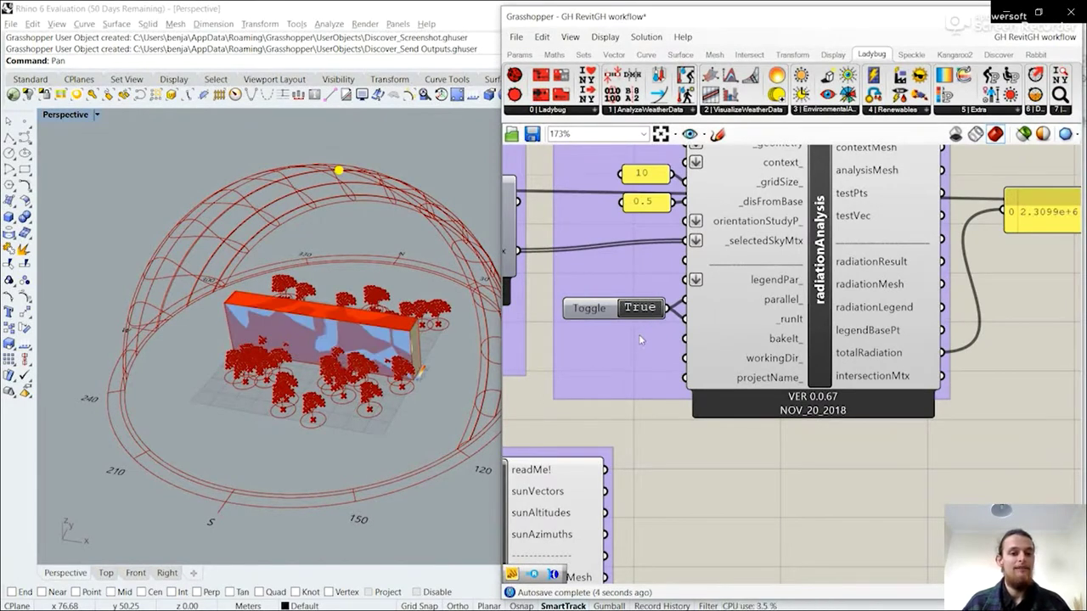
scroll(645, 318, "down", 1)
scroll(714, 363, "down", 2)
right_click_drag(806, 170, 810, 414)
right_click(811, 415)
left_click(836, 437)
Step: Orbit the Rhino view low and sweep the rotation angle through 127, 55 and 39 down to 16
scroll(397, 355, "up", 2)
right_click_drag(373, 378, 227, 425)
scroll(703, 387, "down", 4)
scroll(687, 390, "up", 3)
scroll(764, 357, "up", 4)
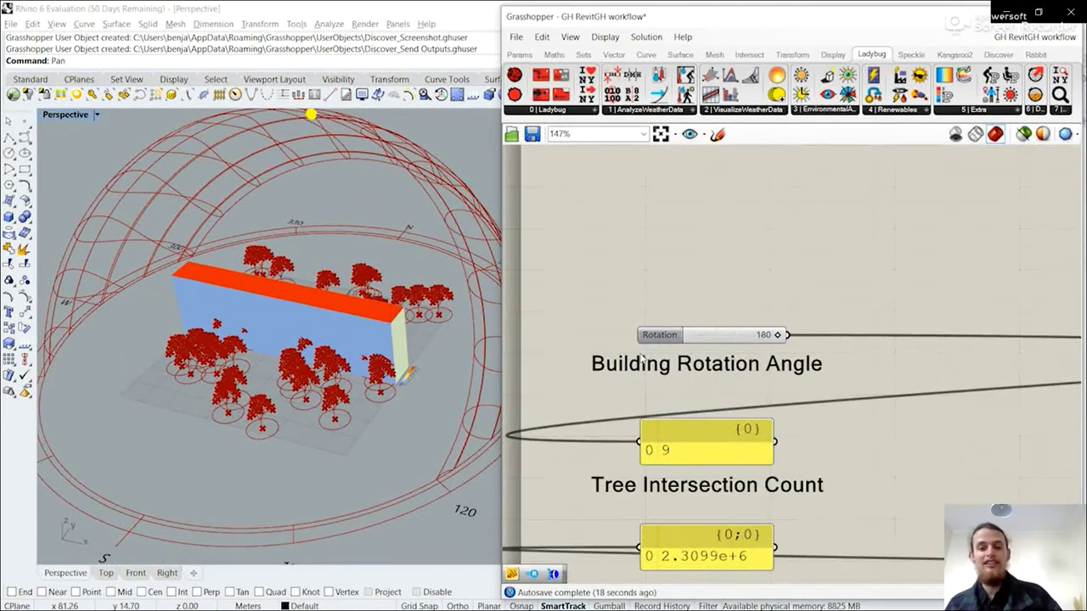
left_click_drag(776, 334, 718, 337)
right_click_drag(677, 489, 578, 333)
left_click_drag(613, 181, 598, 180)
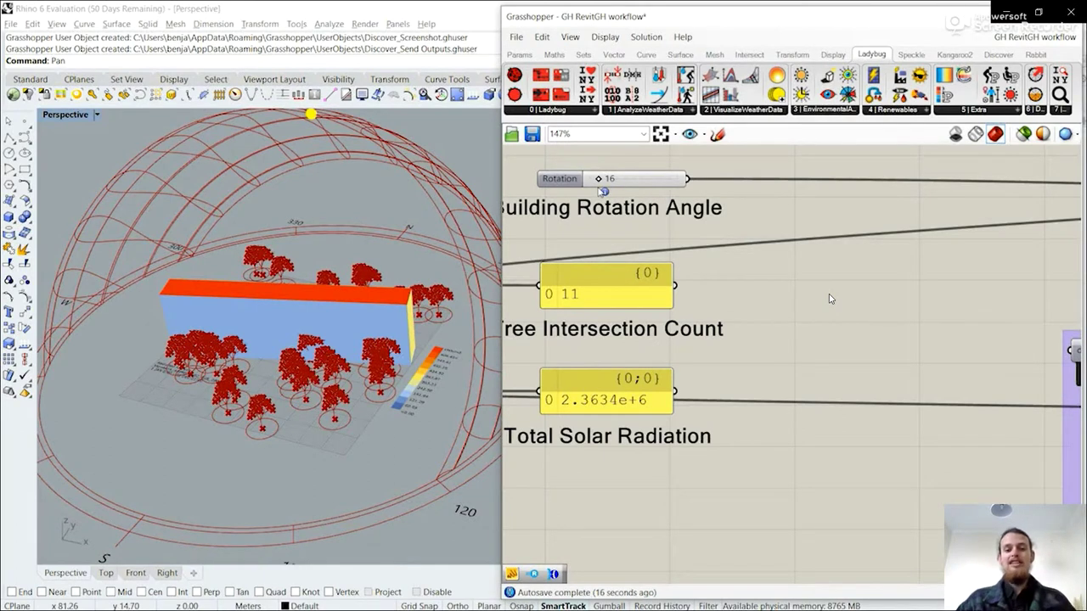
mouse_move(604, 318)
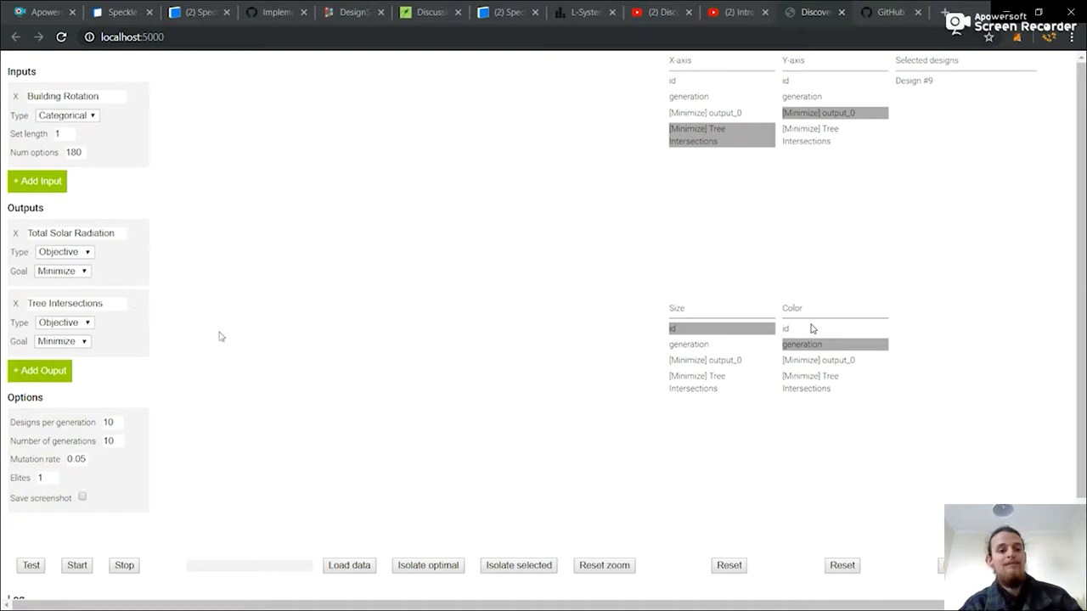
key("alt+Tab")
key("alt+Tab")
key("alt+Tab")
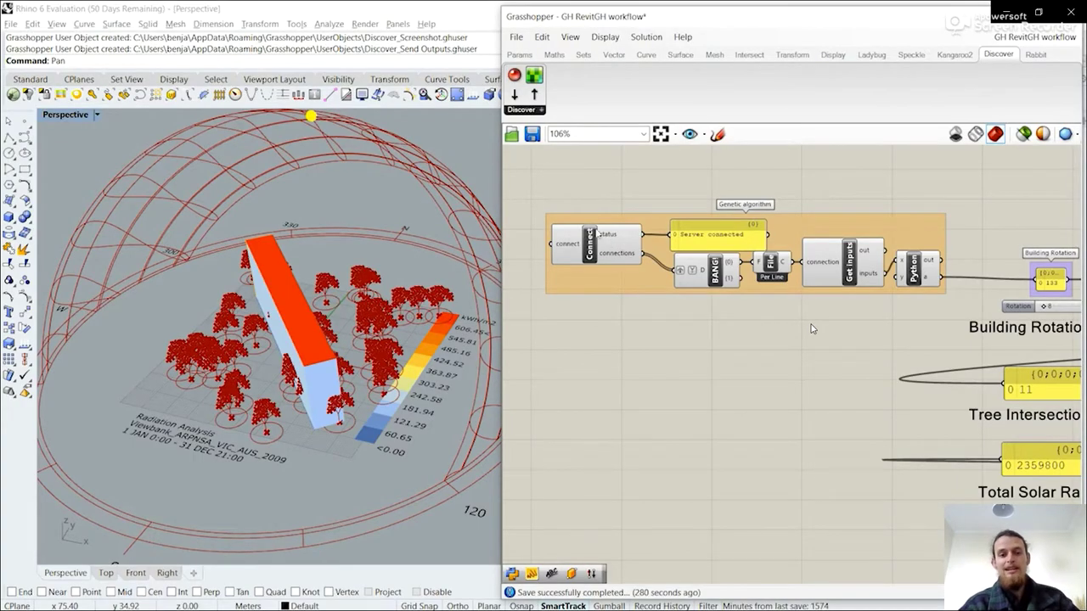
scroll(604, 273, "up", 3)
left_click(592, 251)
left_click(627, 348)
scroll(687, 331, "down", 3)
right_click_drag(759, 316, 567, 291)
scroll(917, 267, "up", 4)
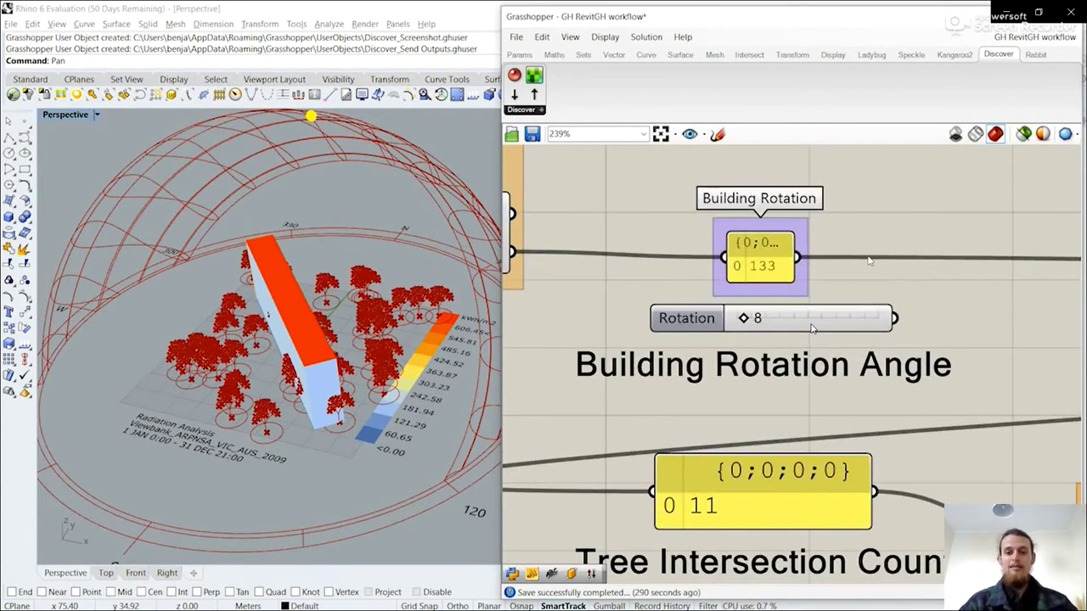
scroll(868, 261, "down", 1)
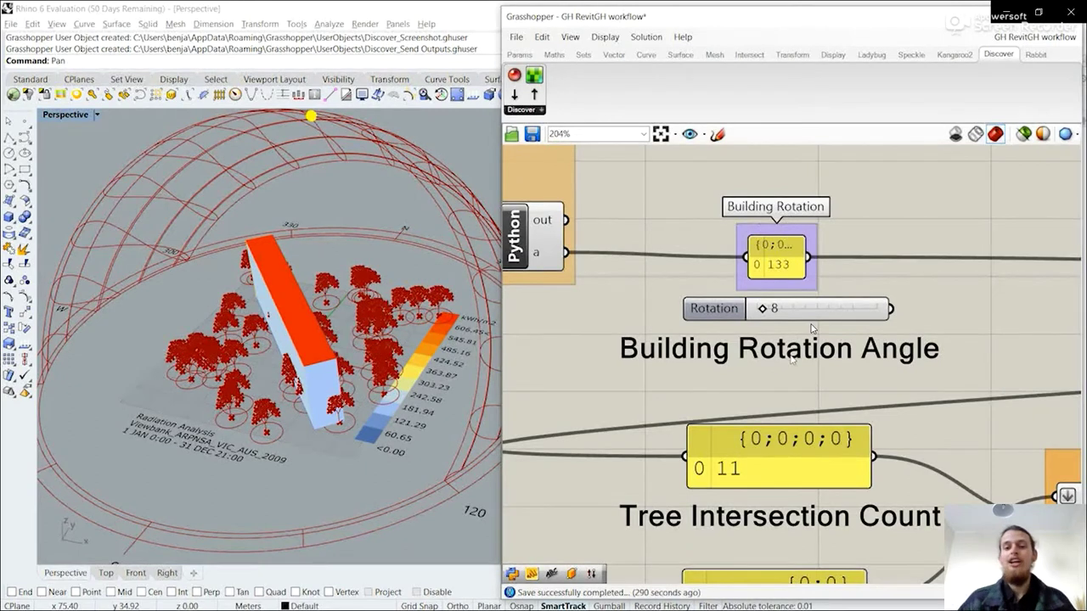
right_click_drag(761, 367, 645, 252)
scroll(645, 252, "down", 3)
right_click_drag(716, 351, 692, 310)
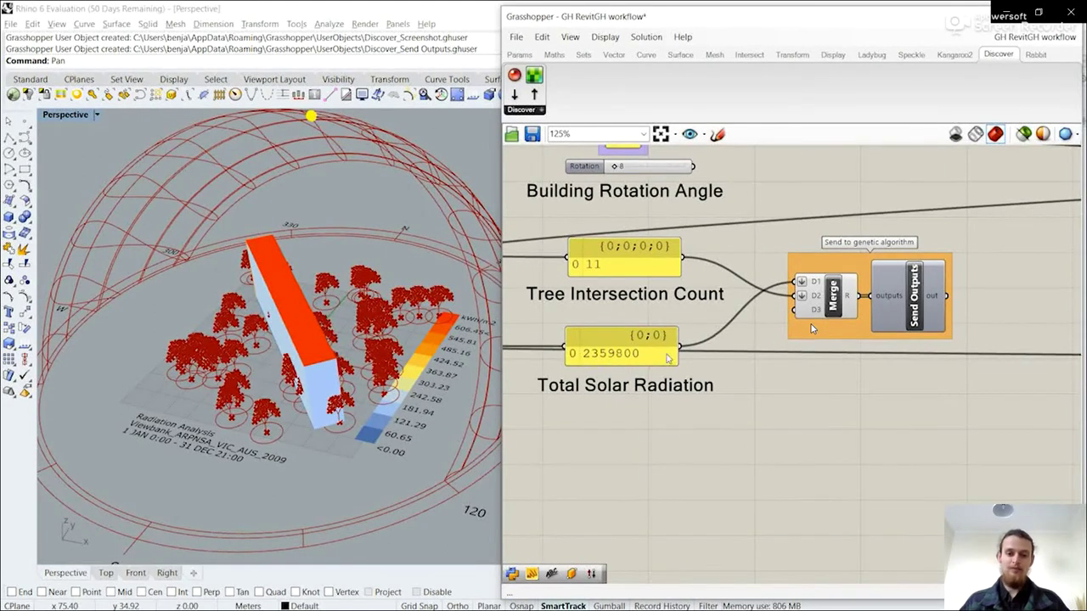
scroll(907, 302, "up", 2)
left_click(913, 304)
left_click(870, 429)
scroll(811, 250, "down", 3)
scroll(747, 284, "up", 1)
Step: Start the Discover genetic algorithm run (10 designs × 10 generations) and return to Grasshopper
key("alt+Tab")
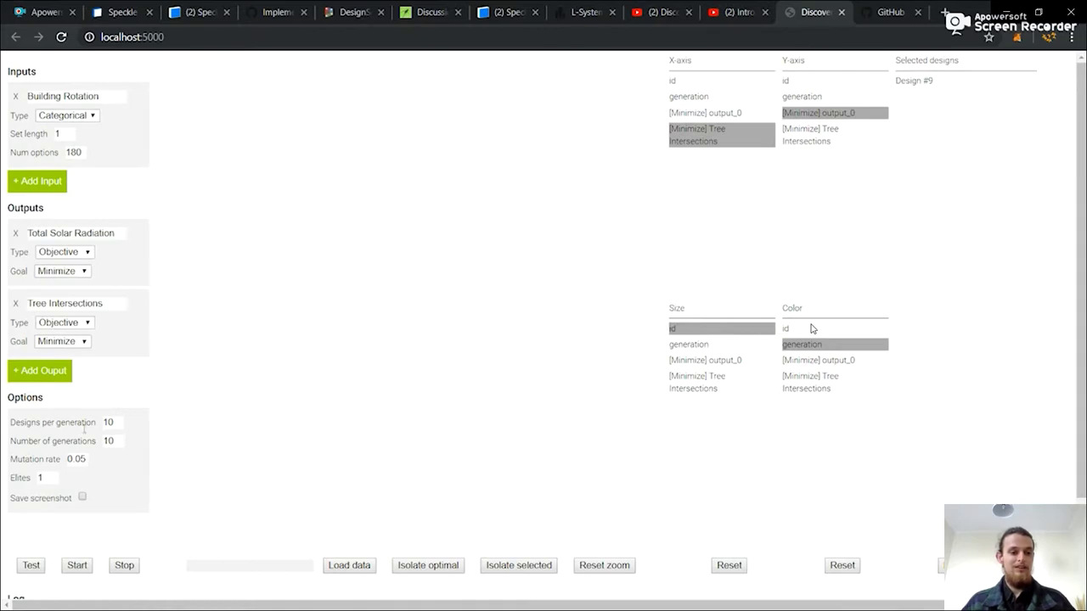
left_click(76, 567)
key("alt+Tab")
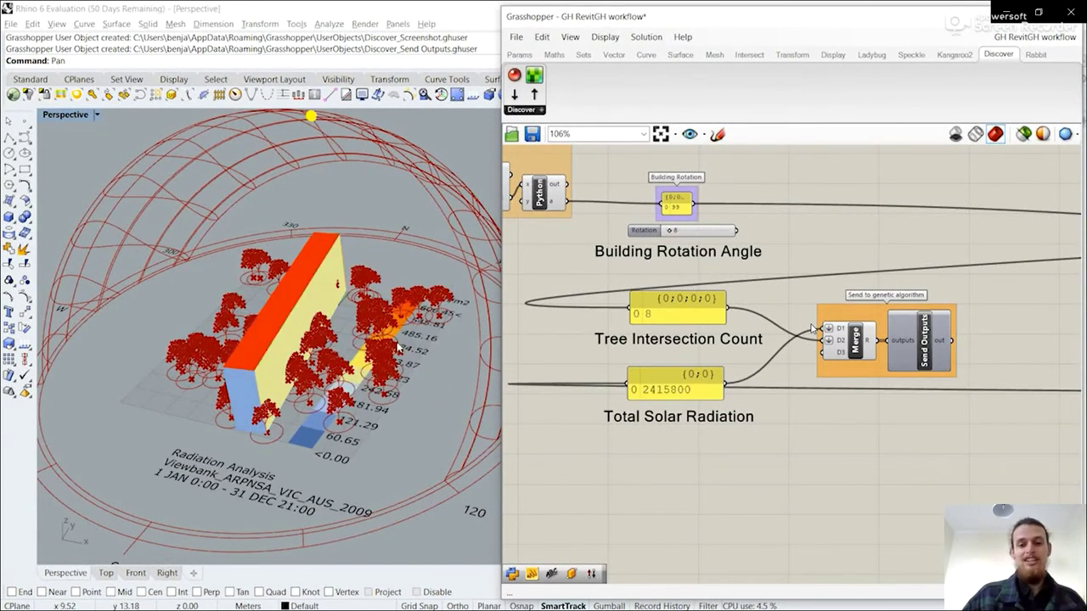
Step: Zoom and pan the Grasshopper canvas to watch the outputs update as designs run, then pause the video
scroll(676, 214, "up", 1)
scroll(675, 214, "up", 3)
scroll(674, 299, "down", 1)
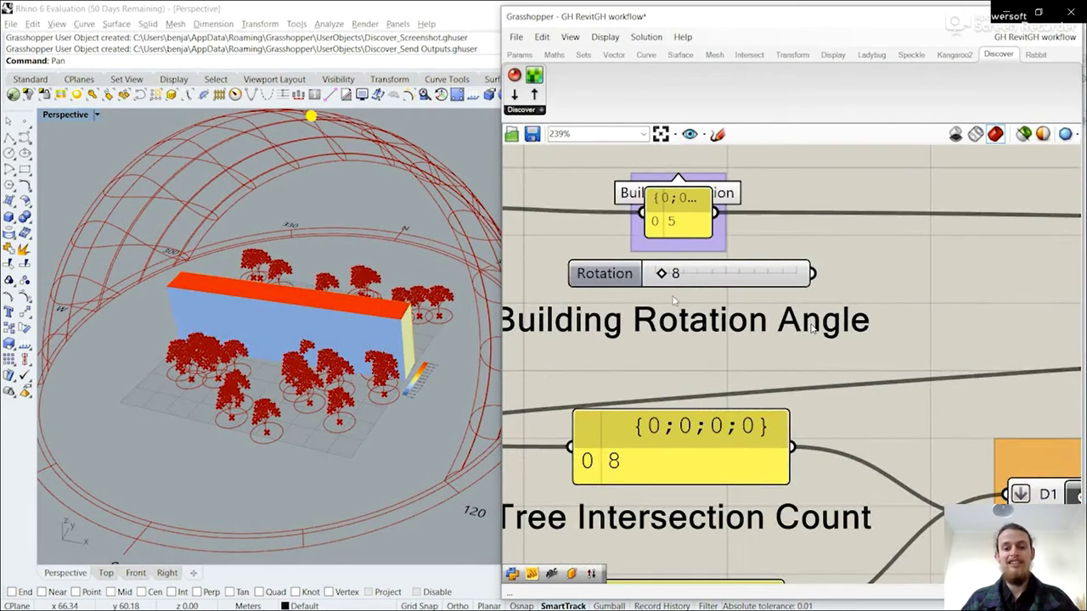
scroll(674, 300, "down", 1)
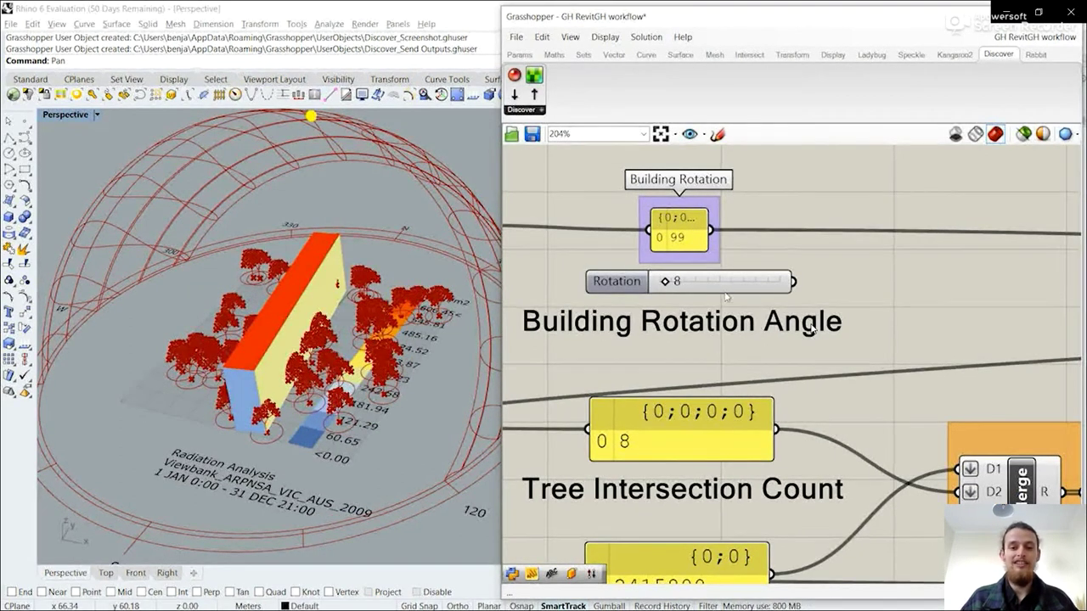
right_click_drag(726, 295, 702, 245)
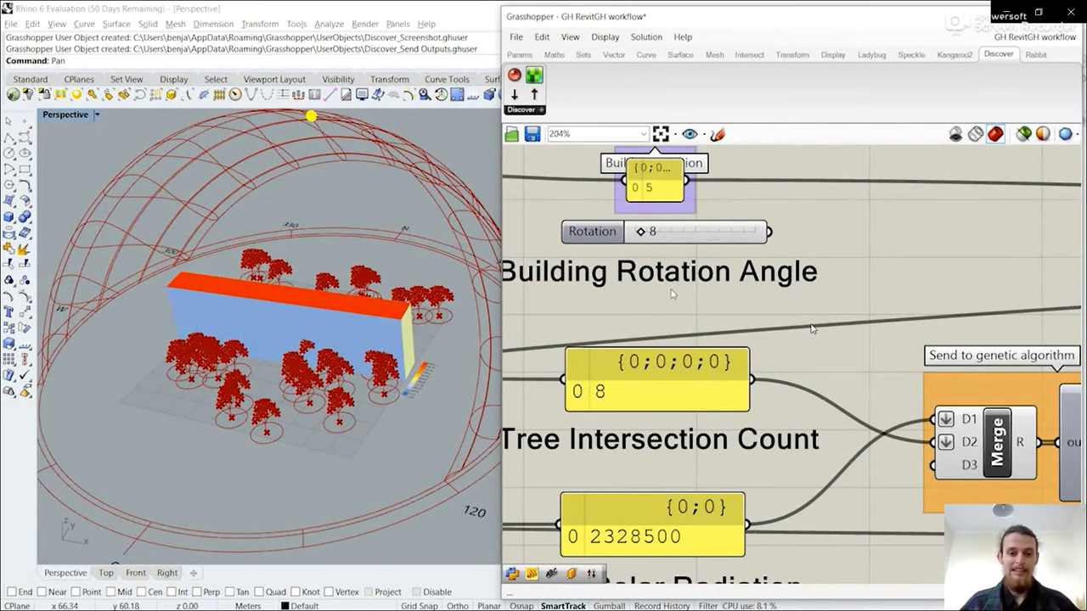
scroll(671, 294, "down", 3)
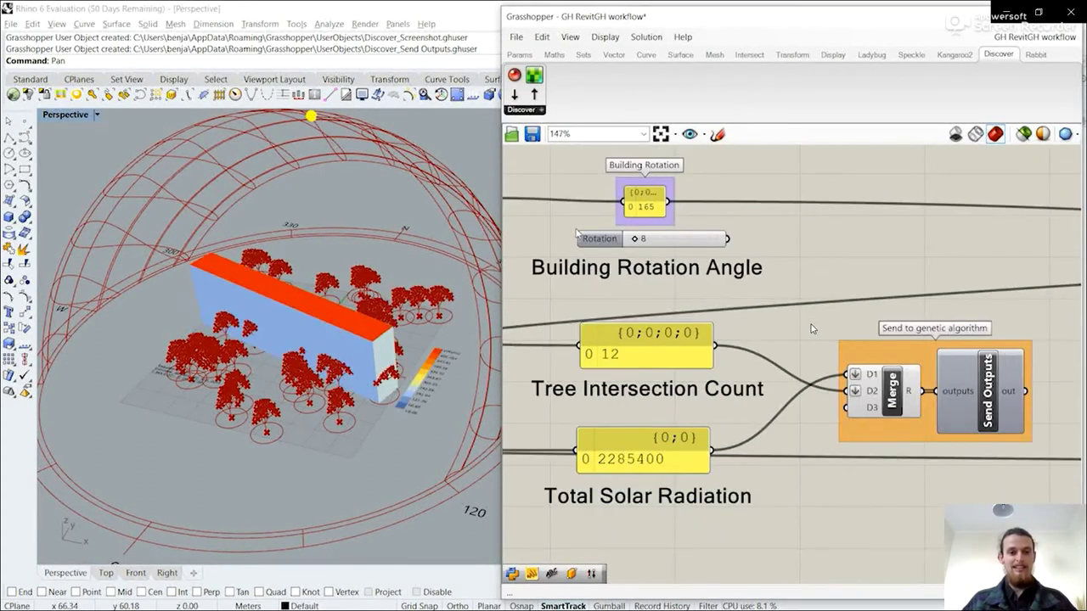
scroll(575, 234, "down", 1)
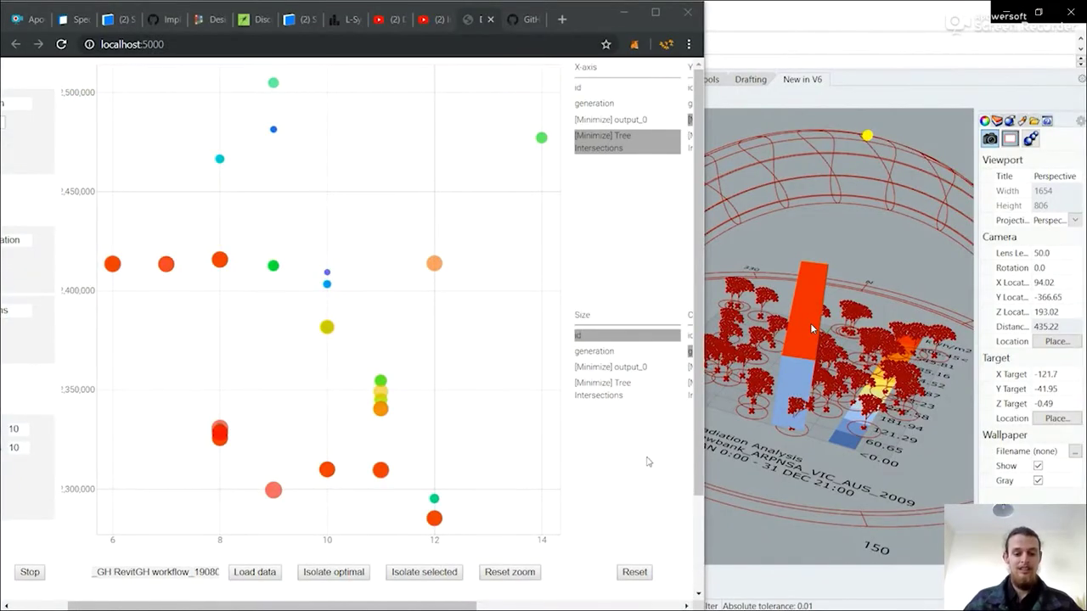
key("space")
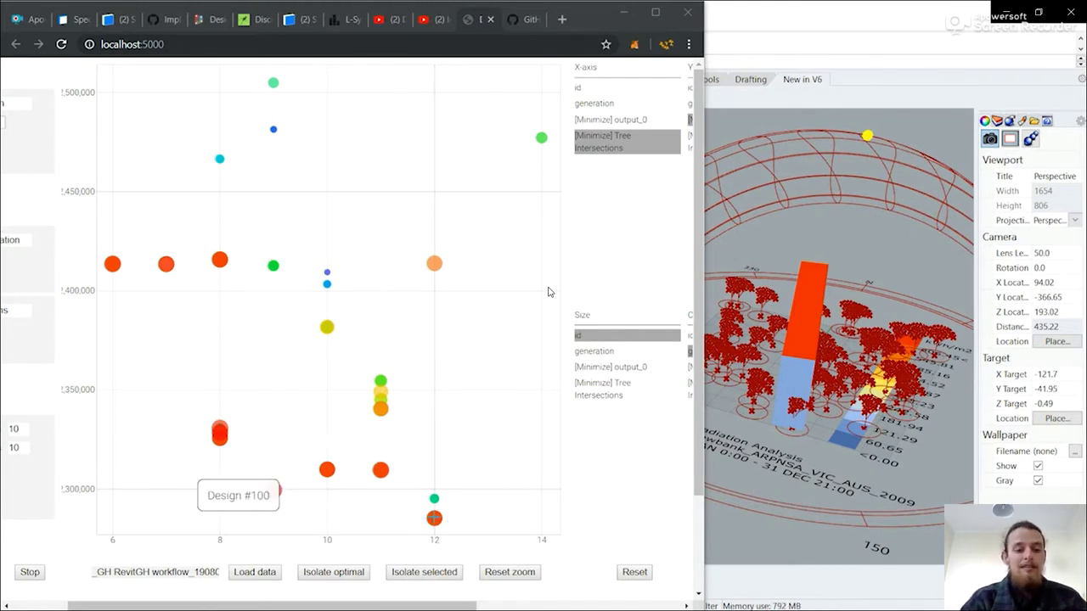
Step: Select Design #100 and the orange design at x=6 on the Discover scatter plot
left_click(434, 518)
left_click_drag(434, 596, 587, 594)
left_click_drag(491, 600, 331, 600)
left_click(120, 263)
left_click_drag(163, 607, 332, 608)
Step: Preview Design #108 in the Rhino model, then load Design #102 from the Selected designs list
left_click(532, 119)
left_click_drag(565, 608, 407, 608)
mouse_move(211, 431)
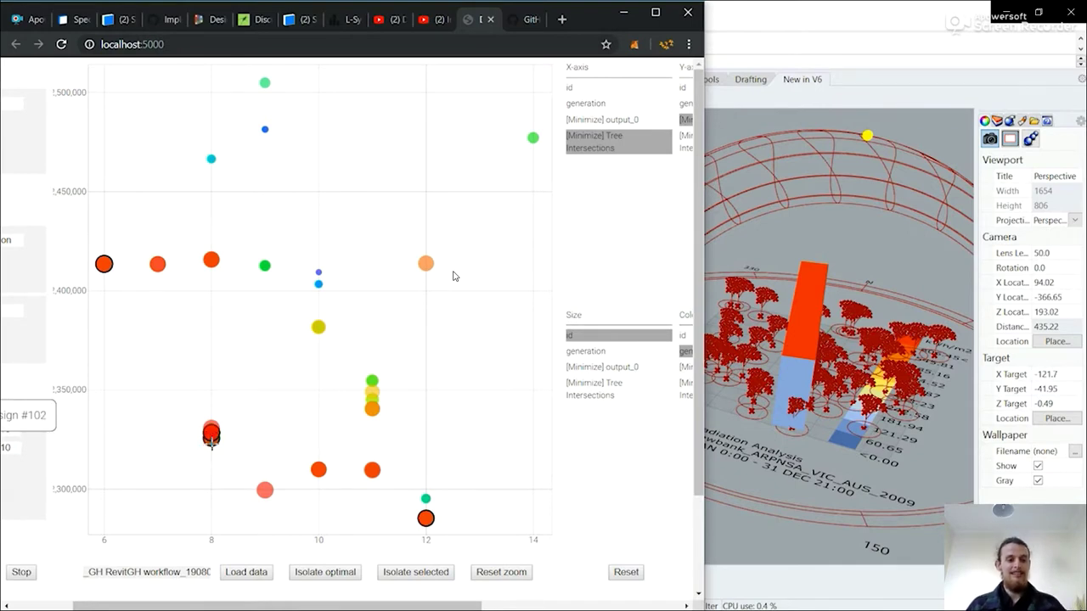
scroll(452, 275, "right", 4)
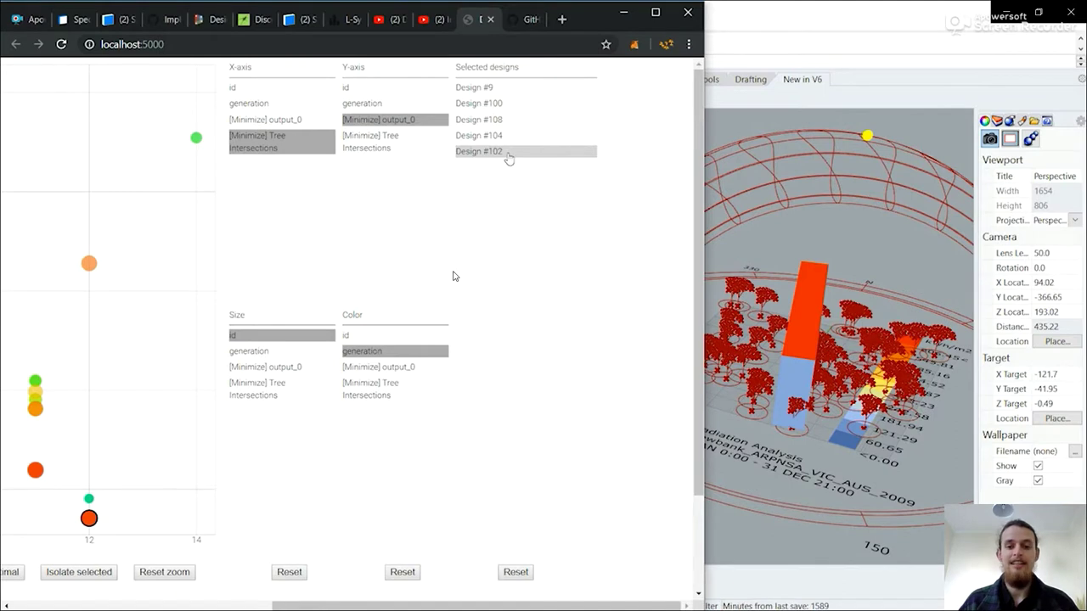
left_click(508, 153)
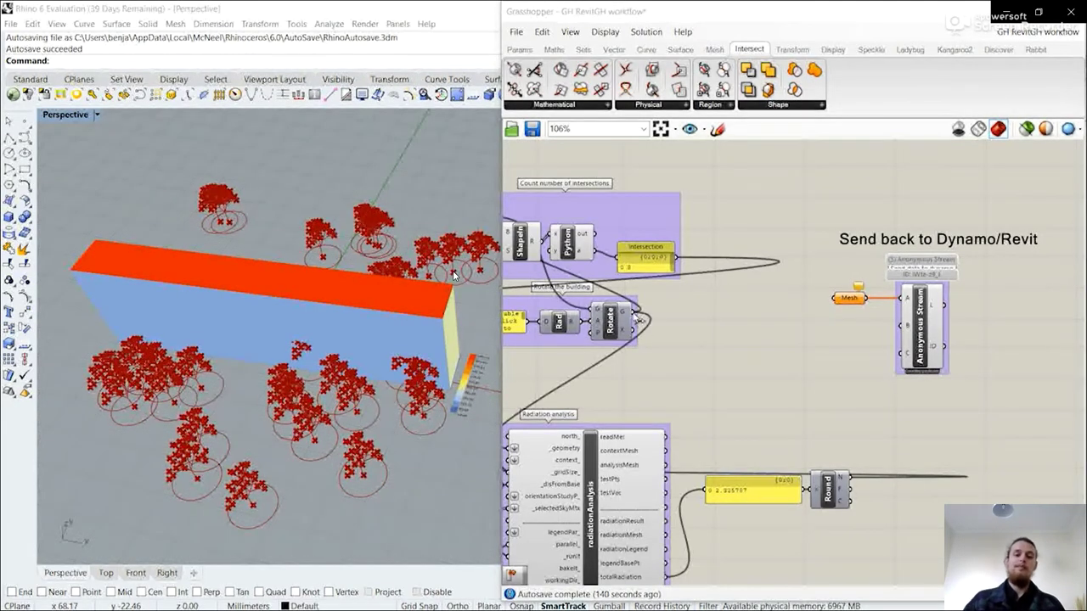
Step: Feed the rotated building into the Grasshopper Mesh parameter and wire the stream to DirectShape.ByMesh in Dynamo
left_click_drag(642, 320, 842, 298)
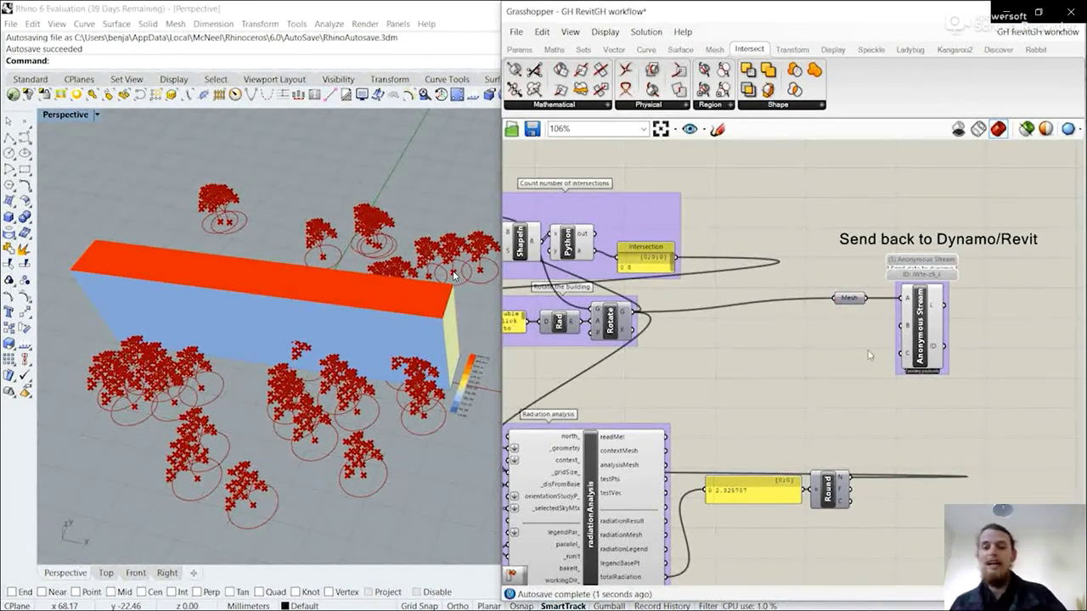
key("alt+Tab")
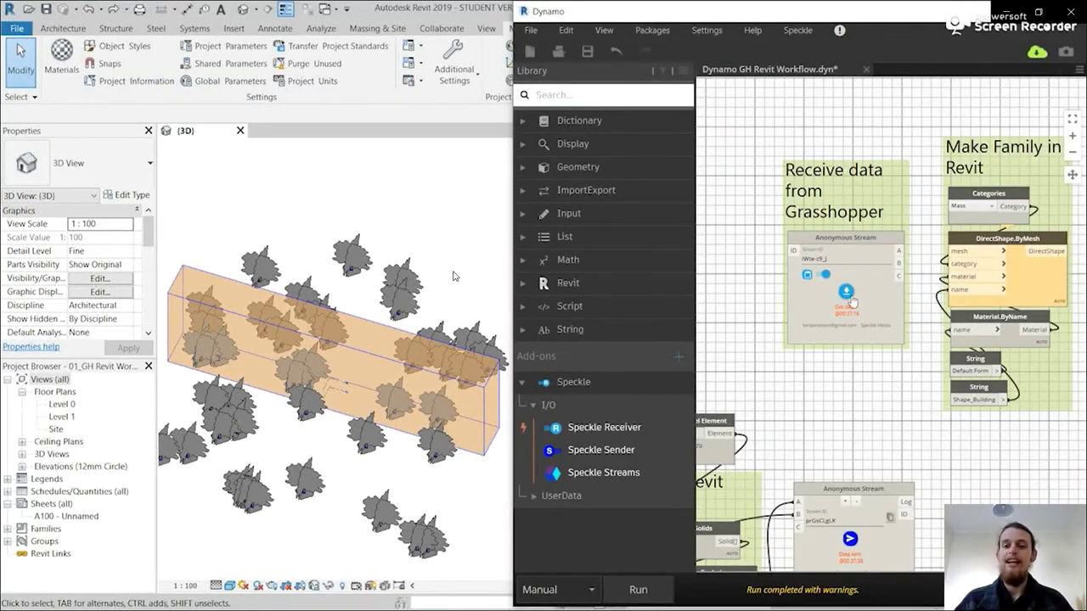
left_click_drag(899, 251, 958, 254)
left_click(486, 431)
Step: Check the Revit mass, relink stream output A to the mesh input, and run the graph
left_click(483, 467)
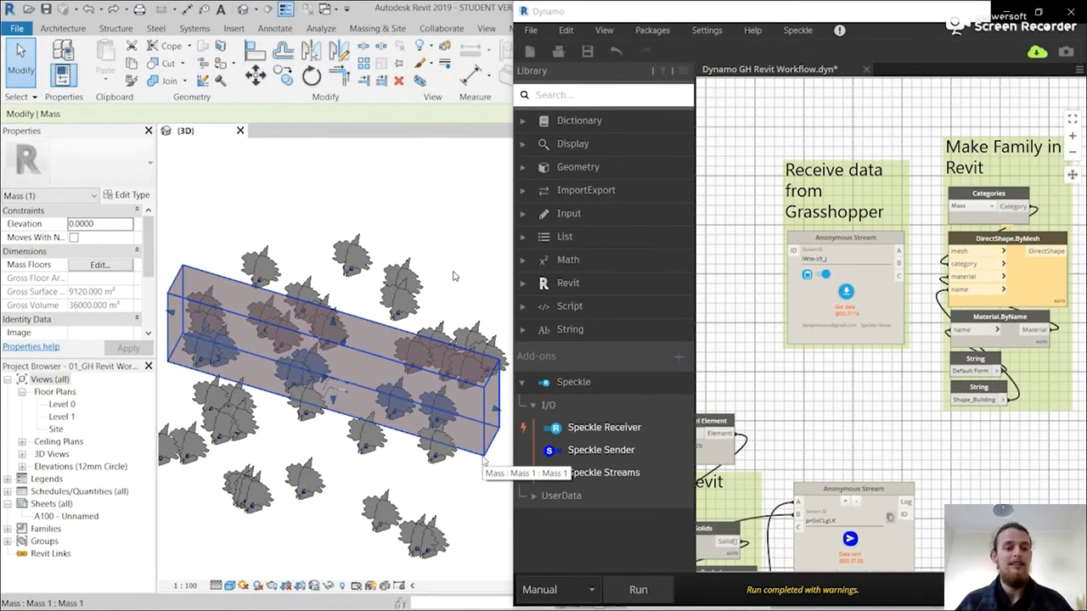
key("Escape")
middle_click_drag(462, 374, 474, 475, "shift")
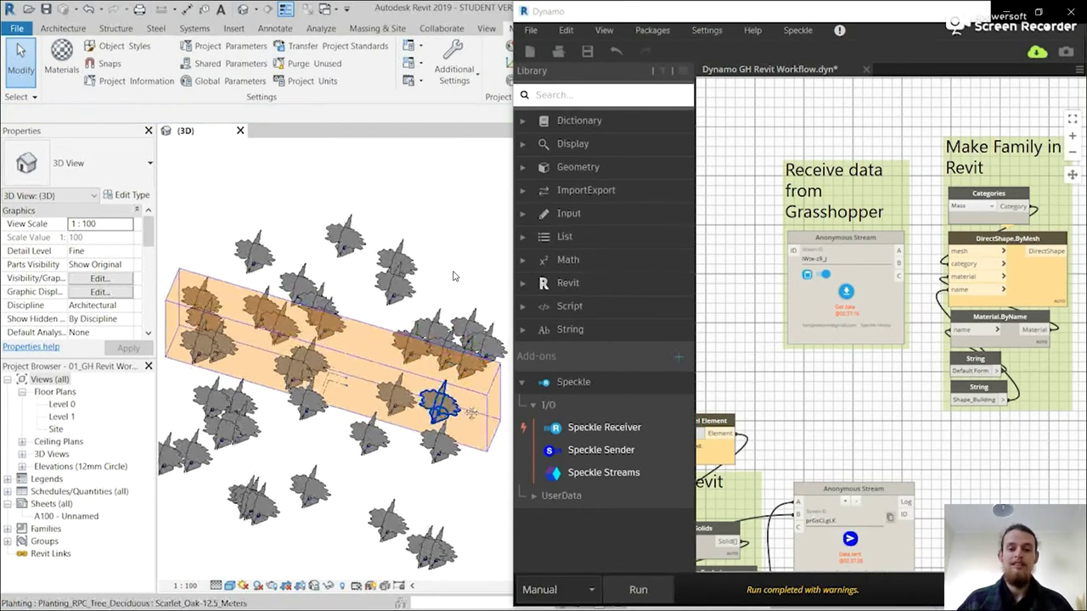
left_click(802, 416)
left_click_drag(898, 251, 948, 252)
left_click(637, 589)
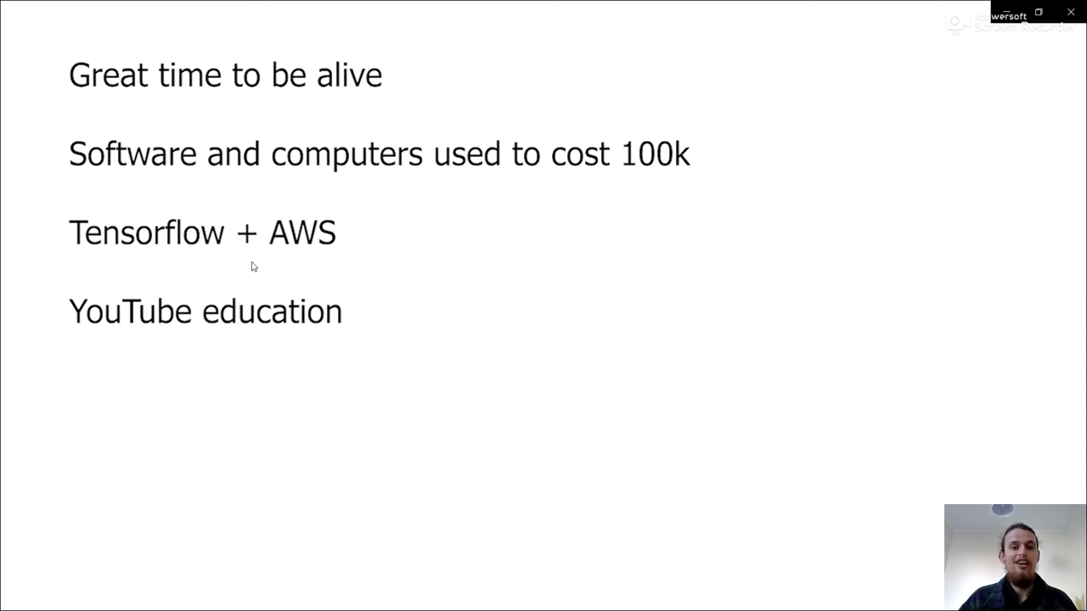
Step: Let the lecture play on to the final slide listing 'Tensorflow + AWS' and 'YouTube education'
mouse_move(219, 247)
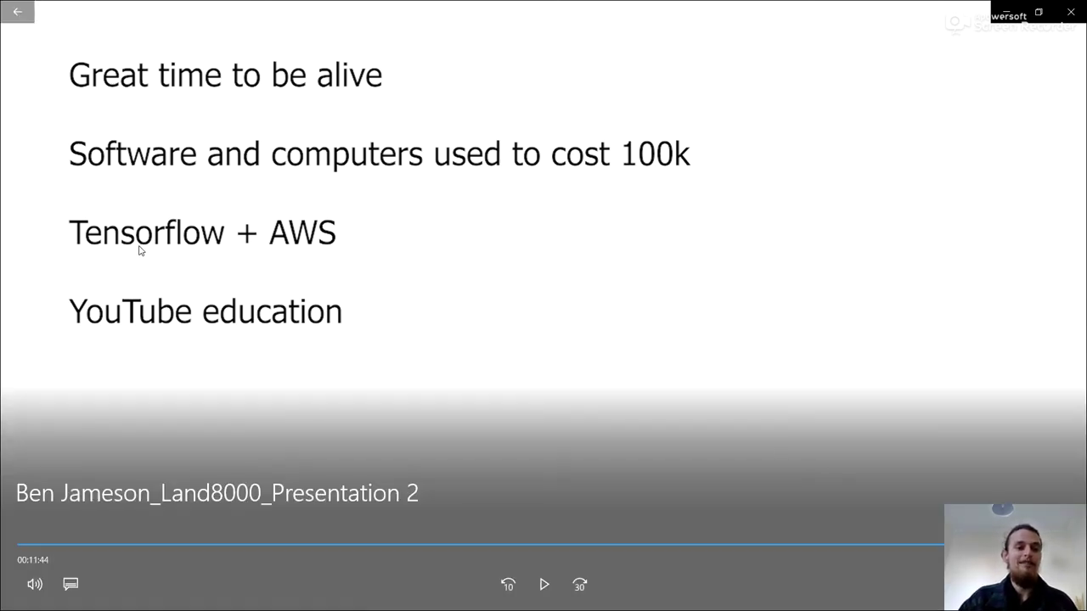